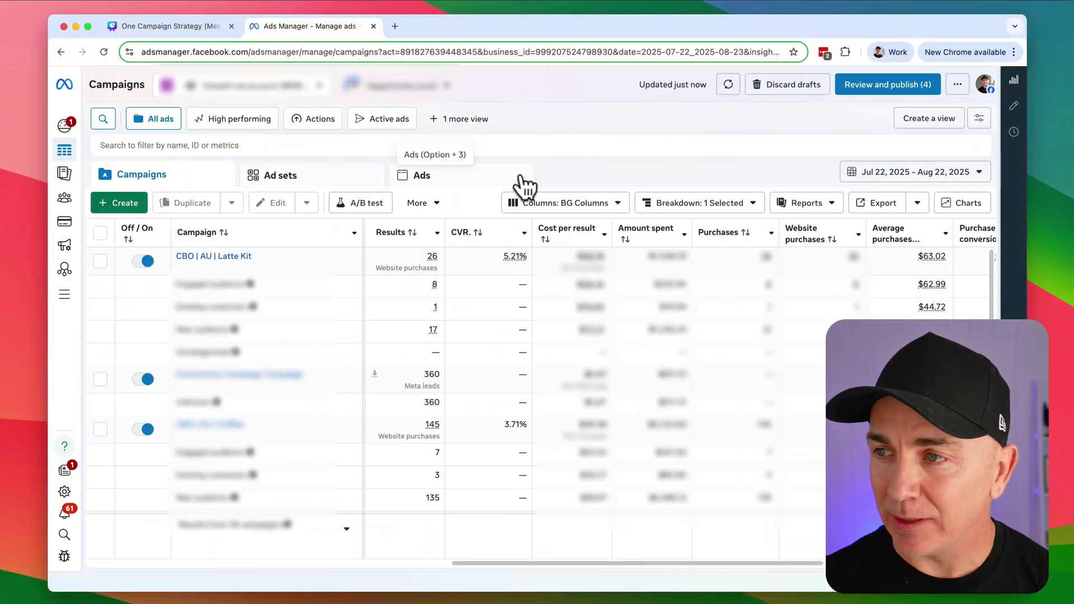
Create a new campaign with the Sales objective and Auction buying type.
click(115, 206)
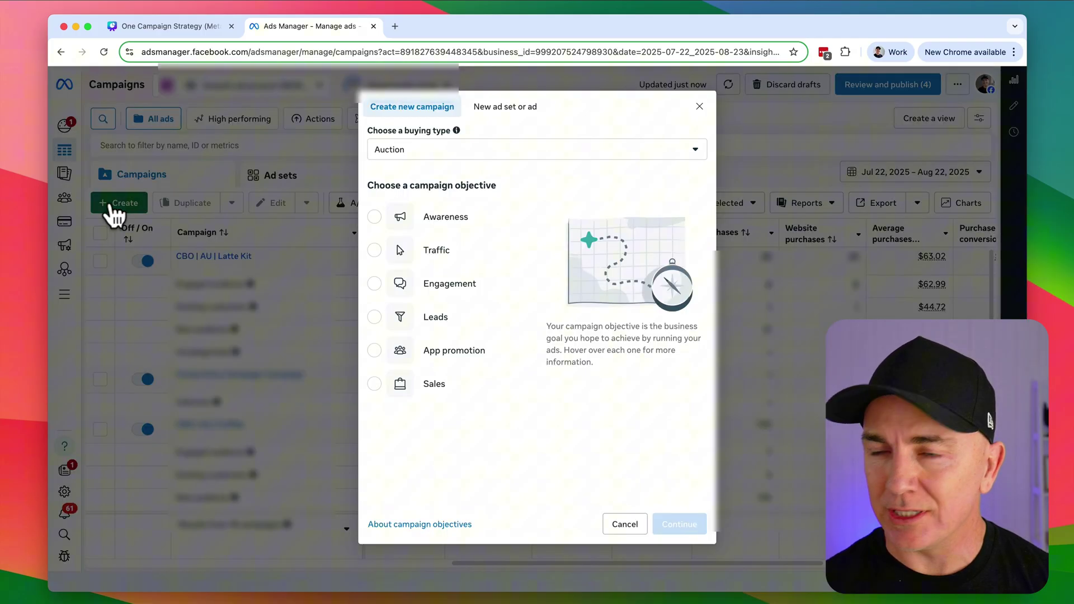
click(429, 386)
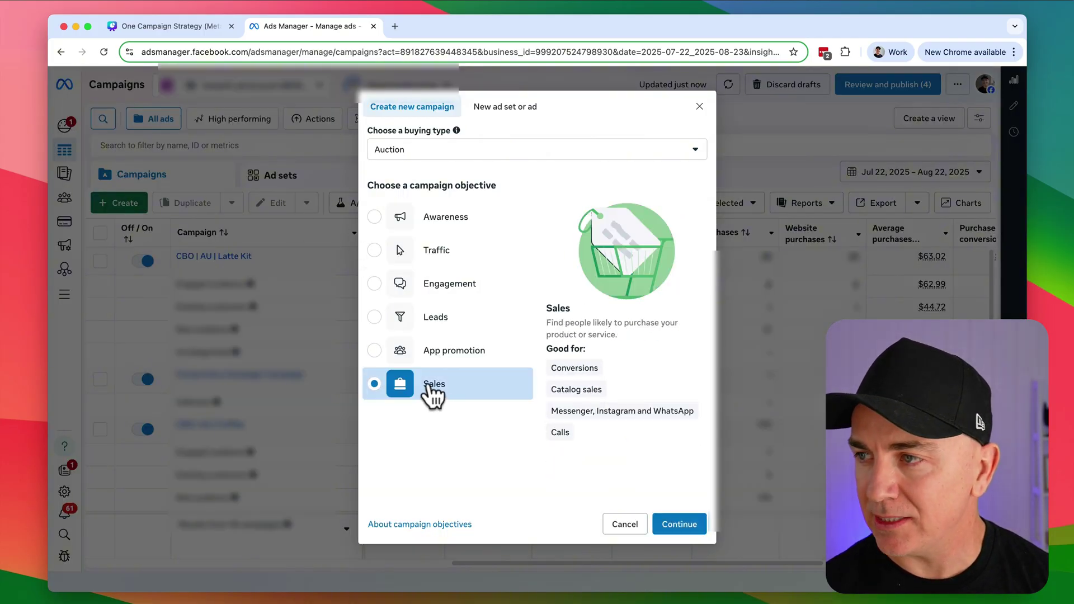
click(671, 524)
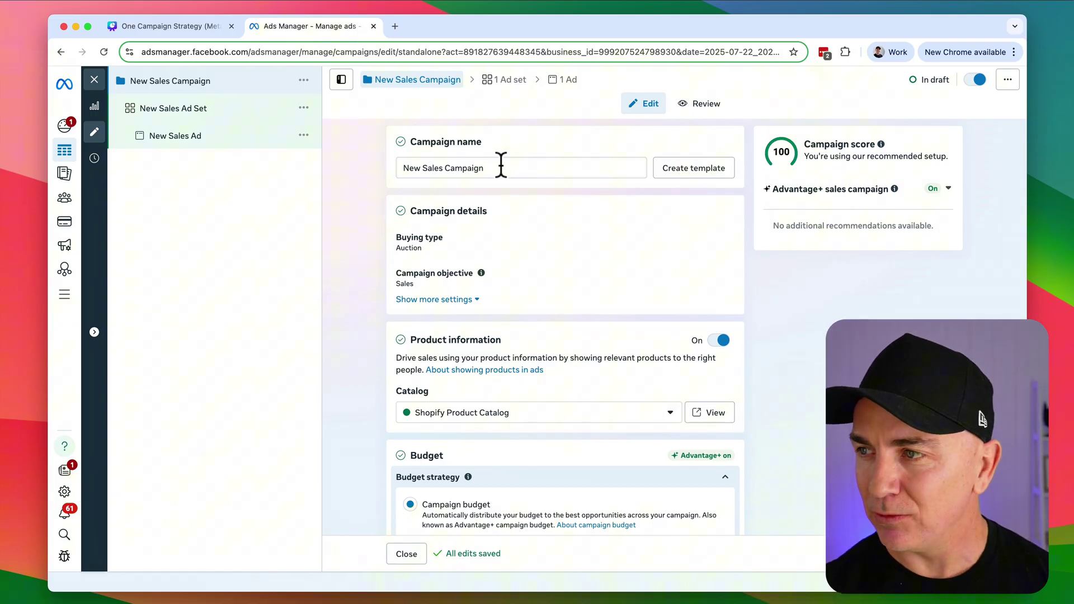
Rename the campaign to 'CBO | Coffee Demo'.
click(501, 165)
double_click(500, 165)
key(ctrl+a)
key(BackSpace)
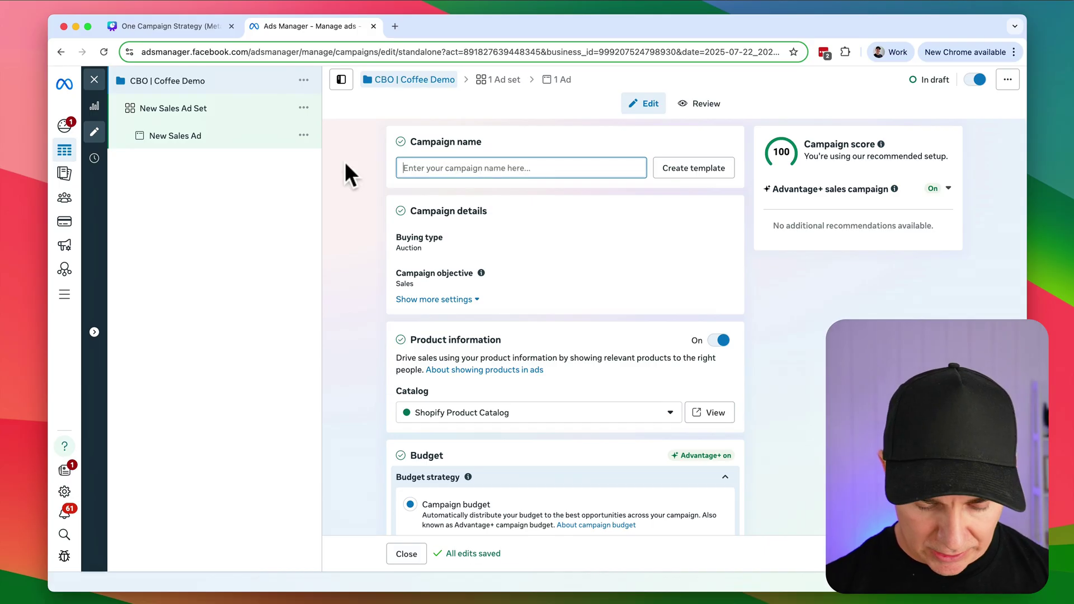
text(CB)
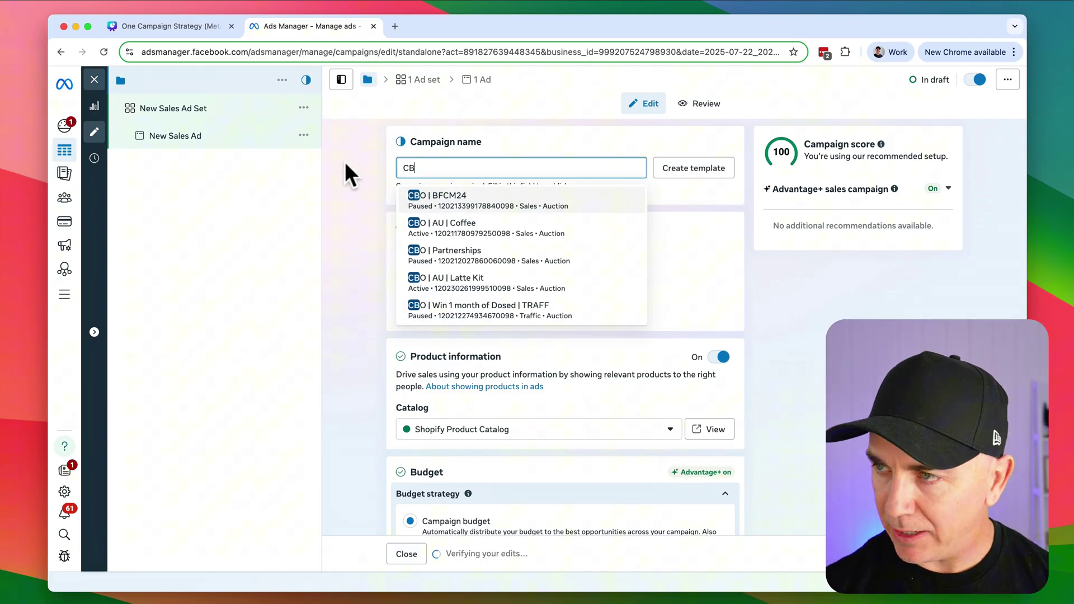
text(O |)
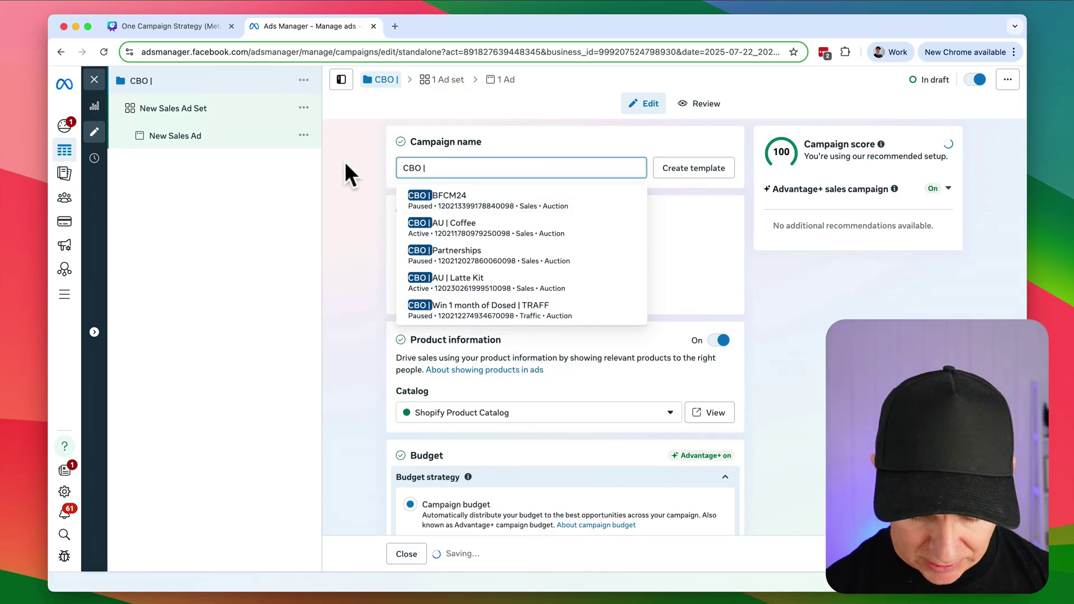
text( Coffe)
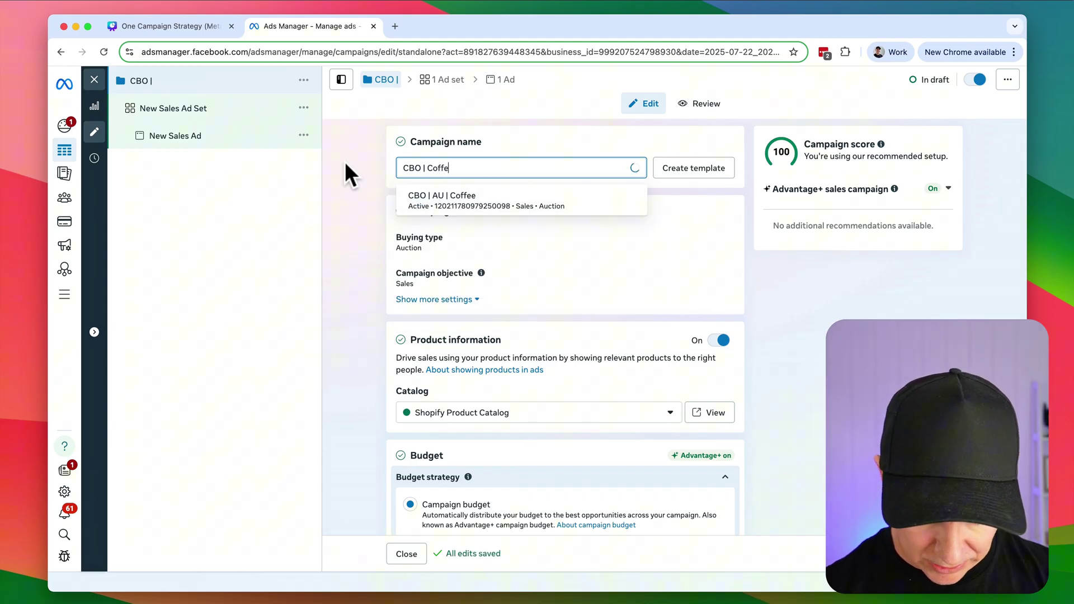
text(e Demo)
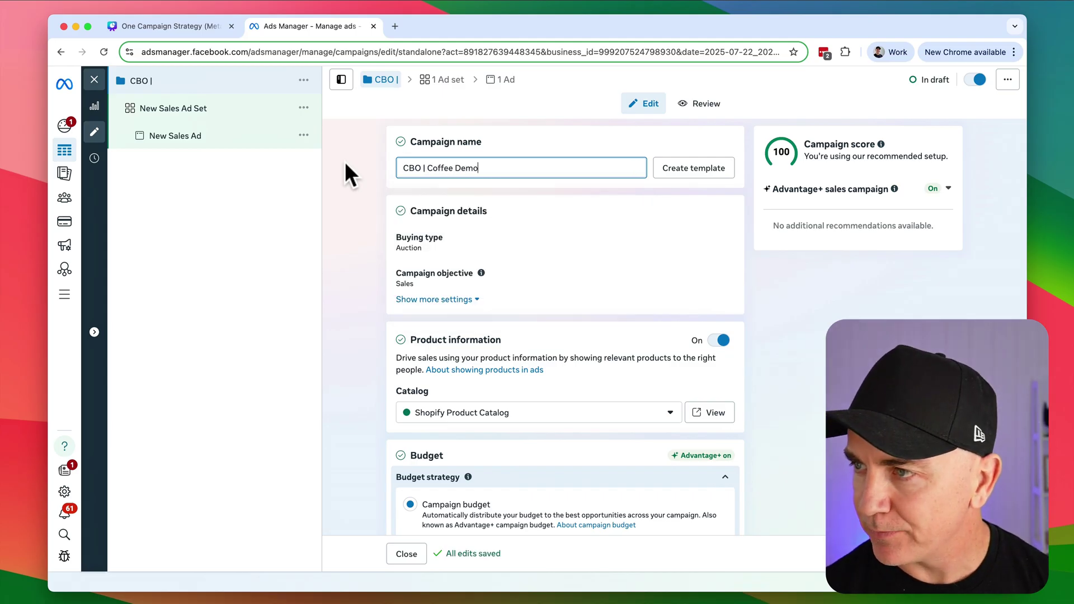
click(354, 169)
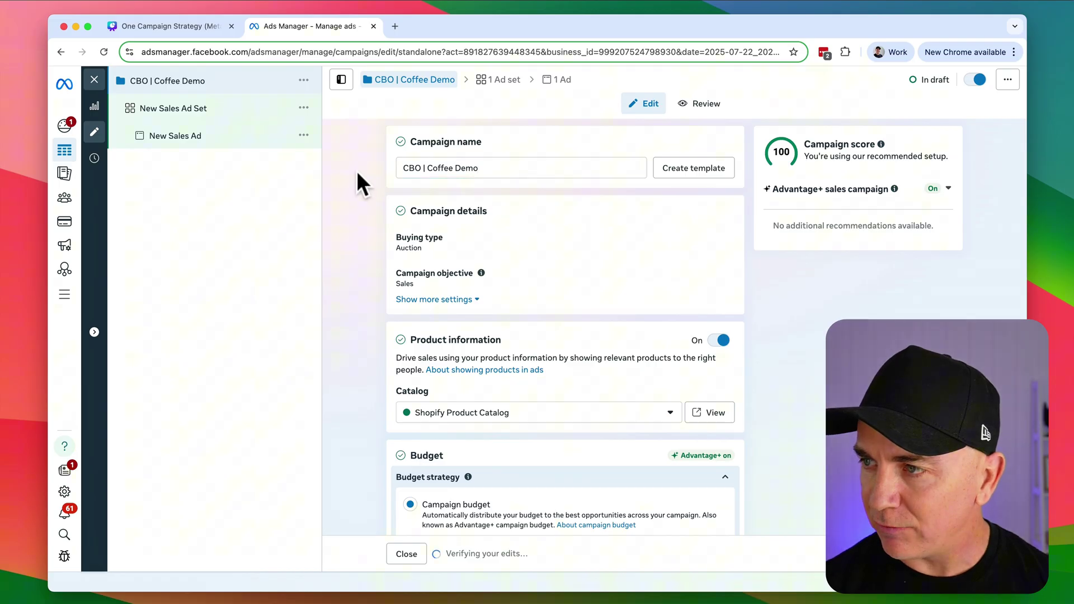
Switch the campaign's Product information setting off.
scroll(355, 172, down, 2)
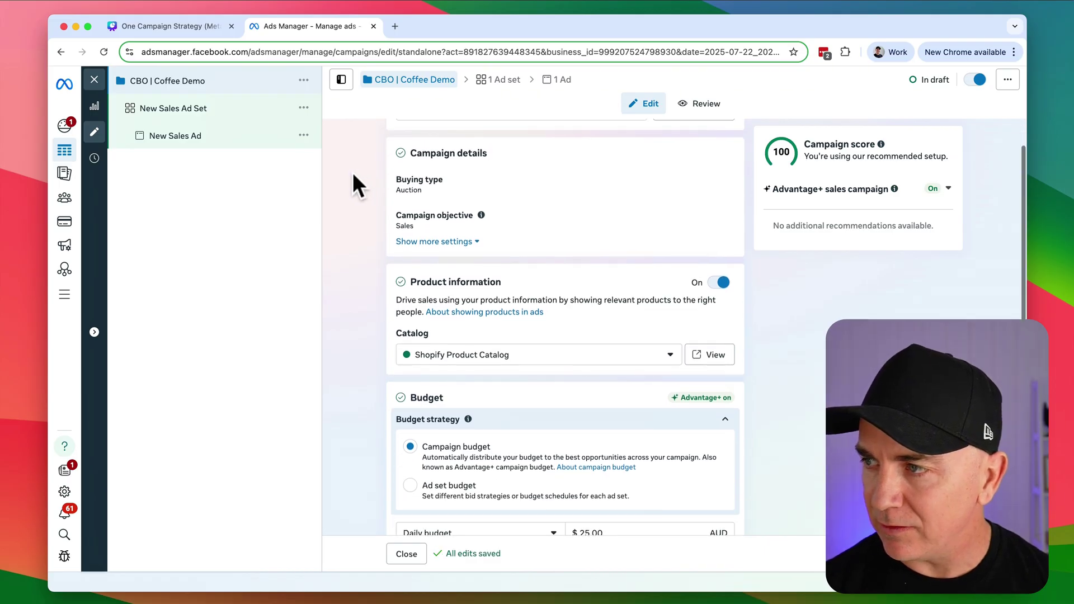
click(716, 280)
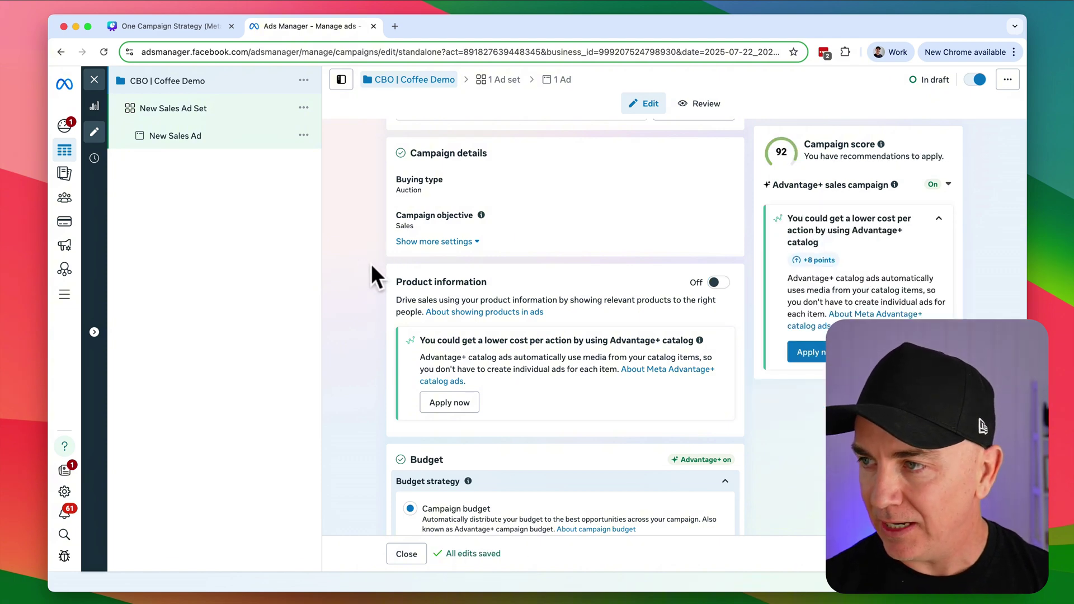
scroll(371, 263, down, 4)
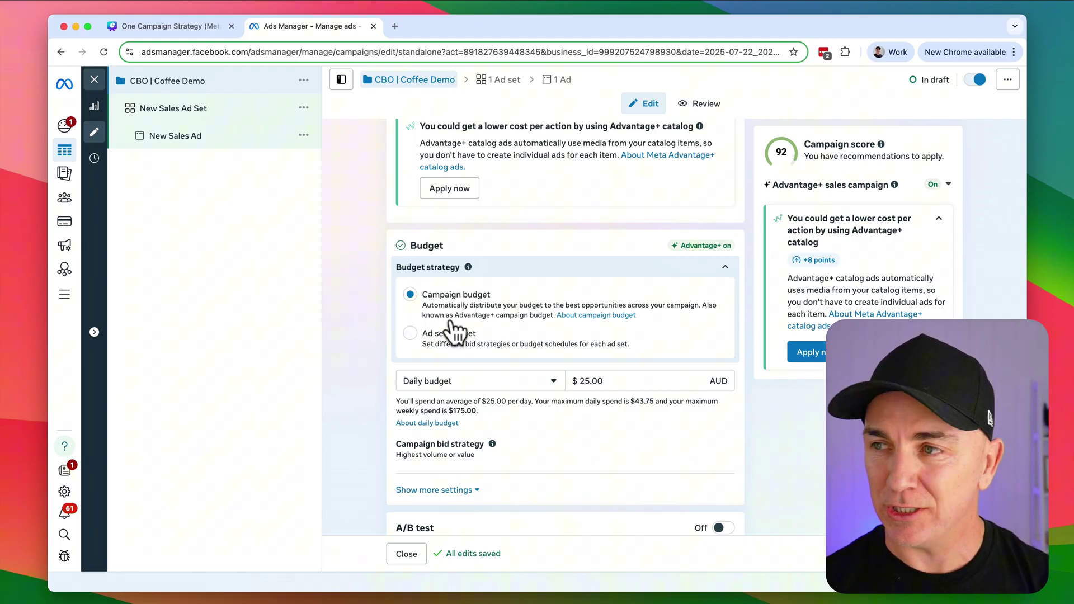
click(188, 29)
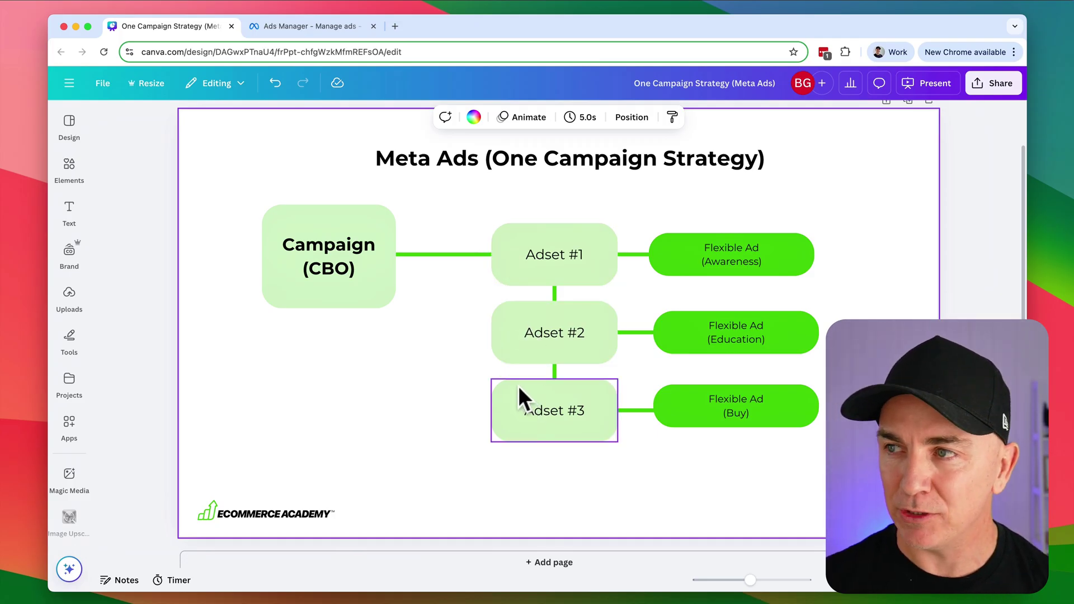
Set the campaign's daily budget to $60.00.
click(302, 30)
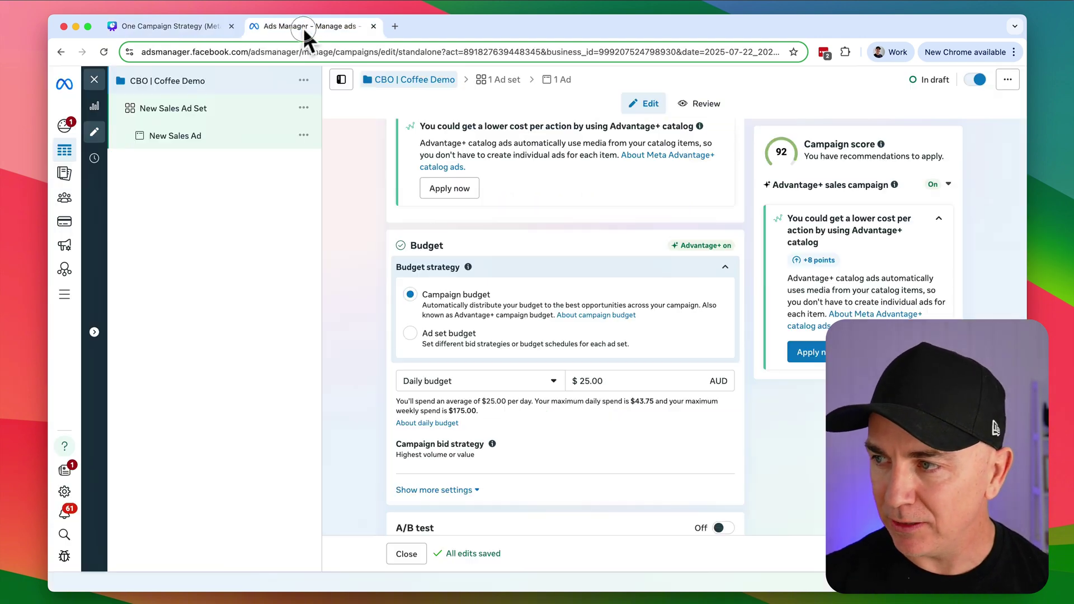
click(609, 380)
text(60)
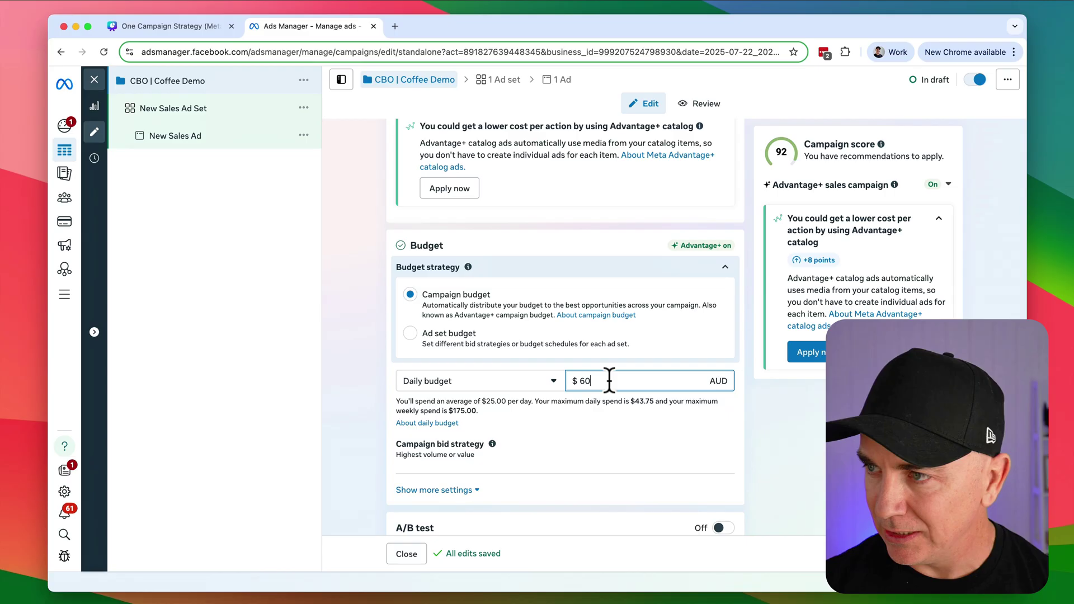
click(371, 319)
Open the New Sales Ad Set, then bring up the Canva strategy diagram.
scroll(380, 324, down, 5)
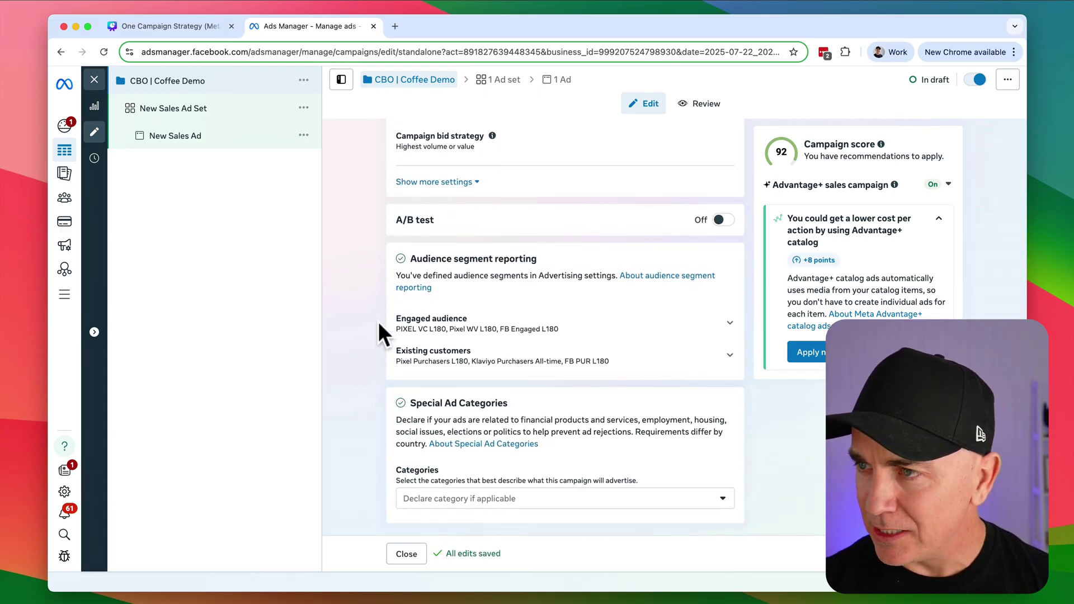
click(191, 107)
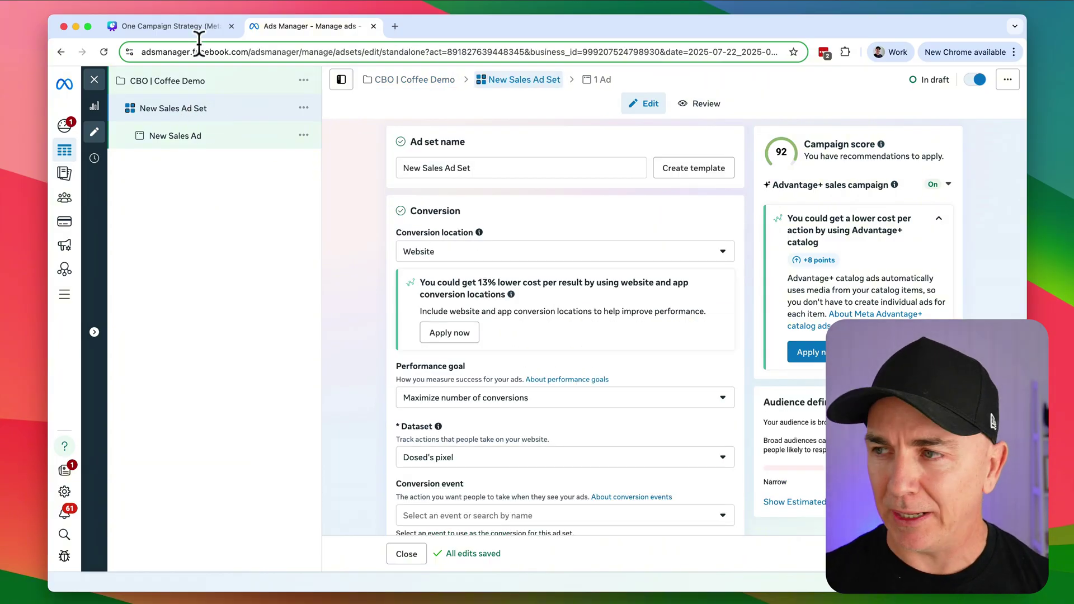
click(168, 26)
Walk through the Adset #1–#3 and Flexible Ad boxes in the Canva diagram, then return to Ads Manager.
click(277, 159)
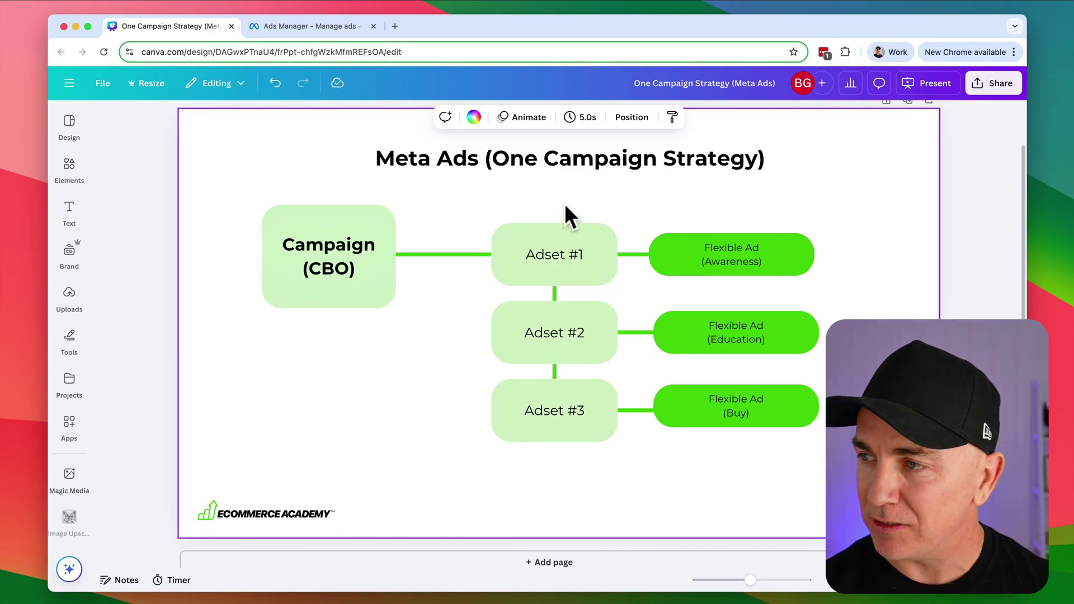
click(574, 238)
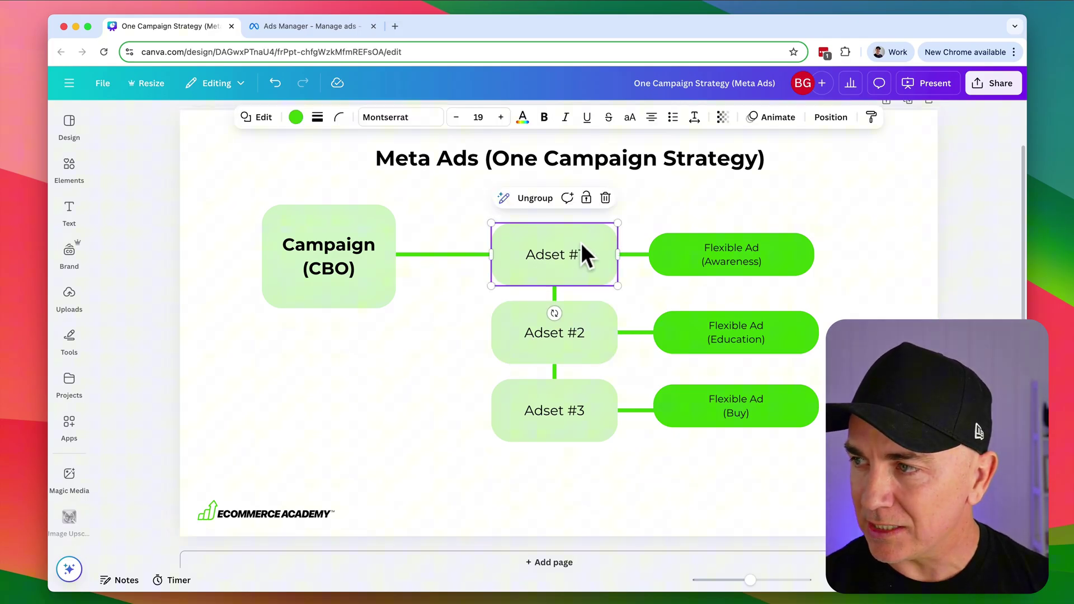
click(730, 252)
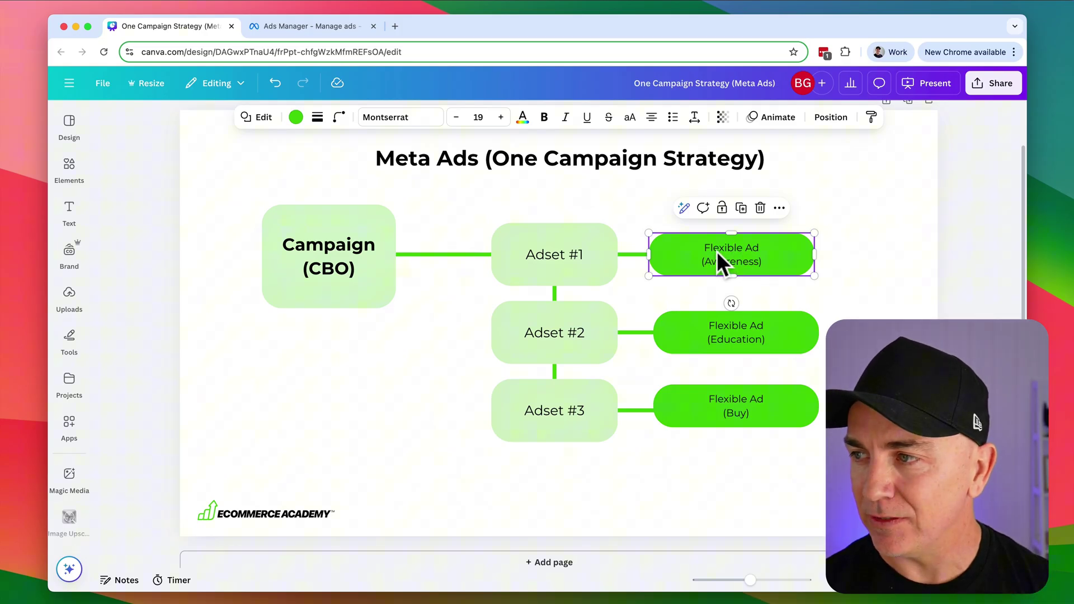
click(593, 330)
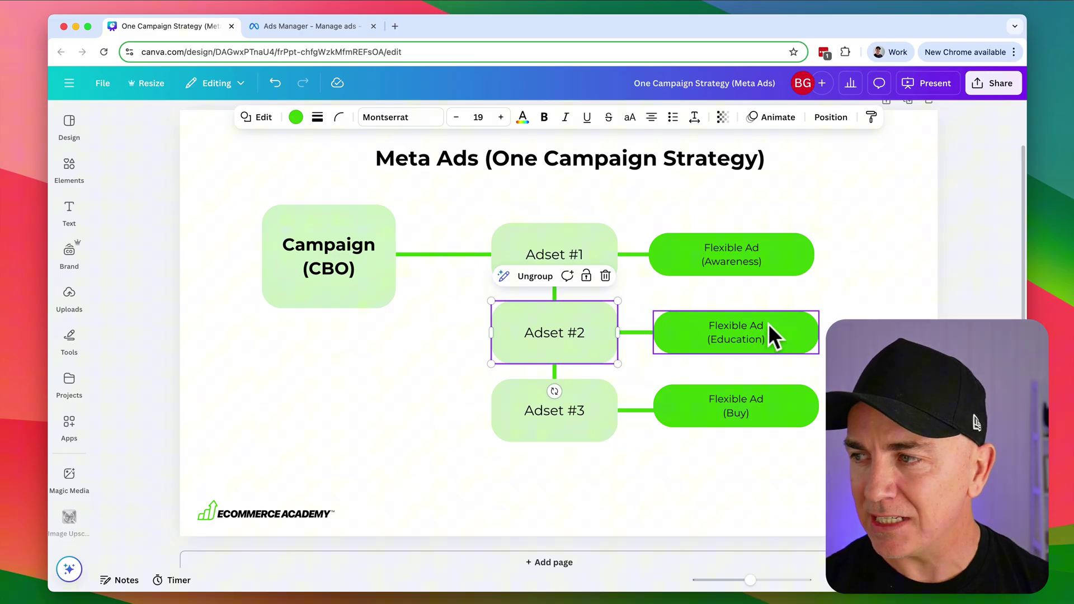
click(598, 389)
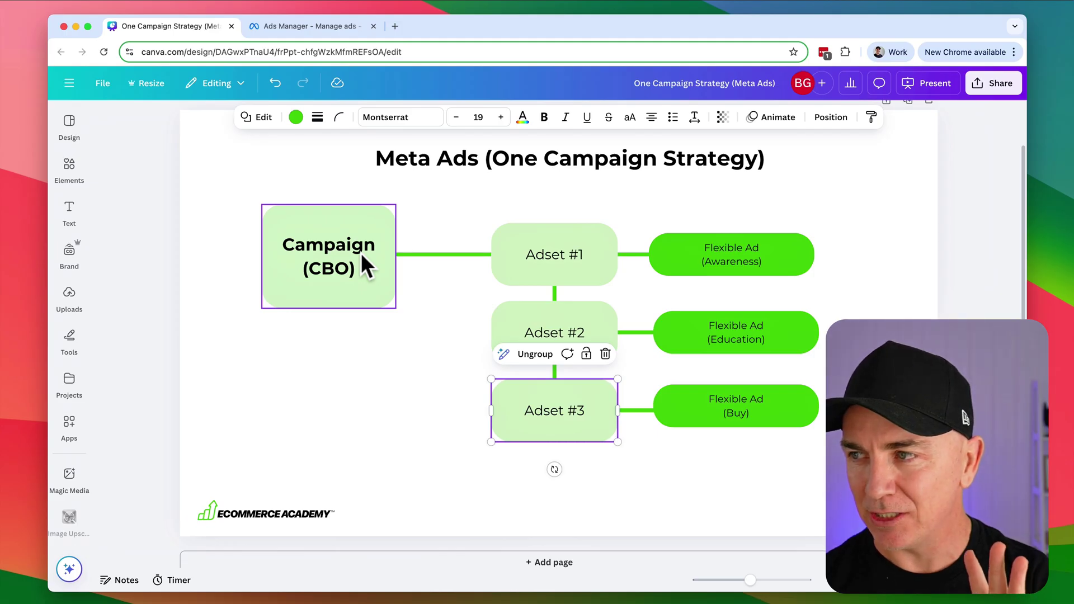
click(442, 297)
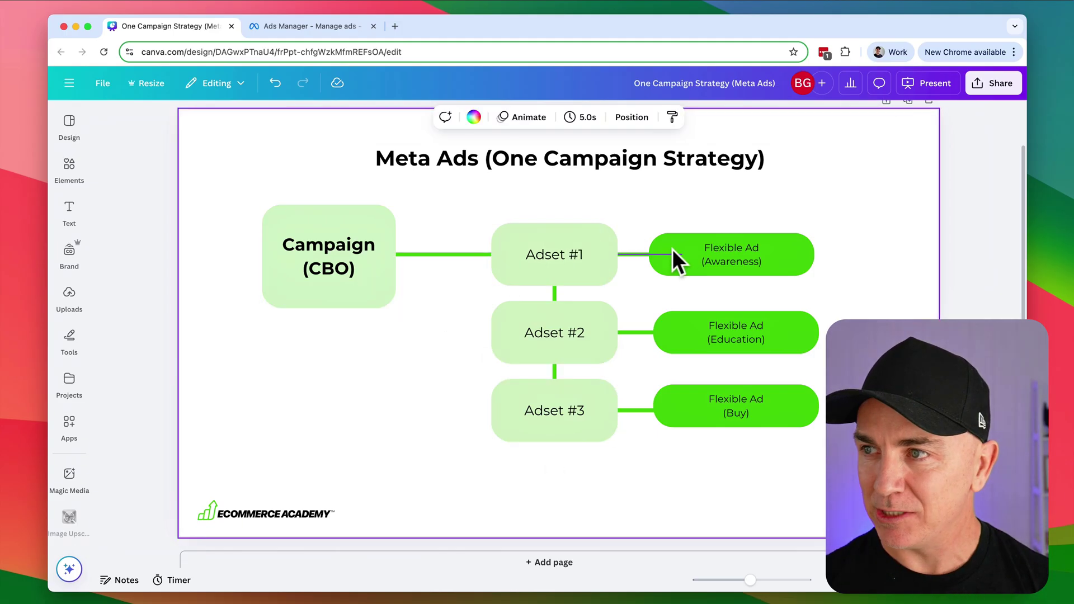
click(285, 28)
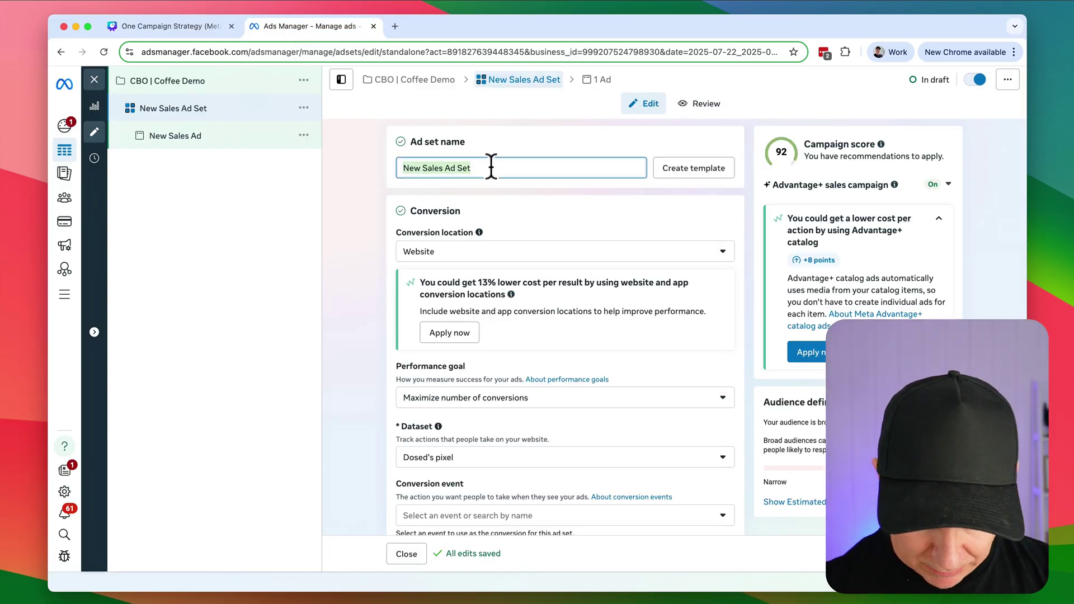
Name the ad set 'FLEX #1 | Founder story | 5.5' and scroll toward Conversion event.
text(FLEX #1)
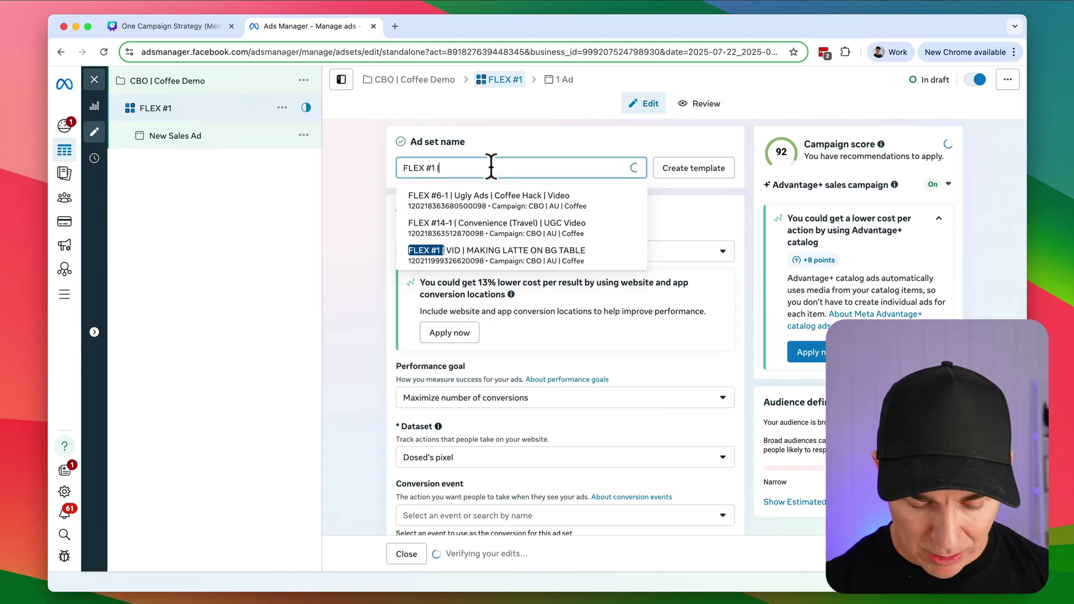
text( | Founder story |)
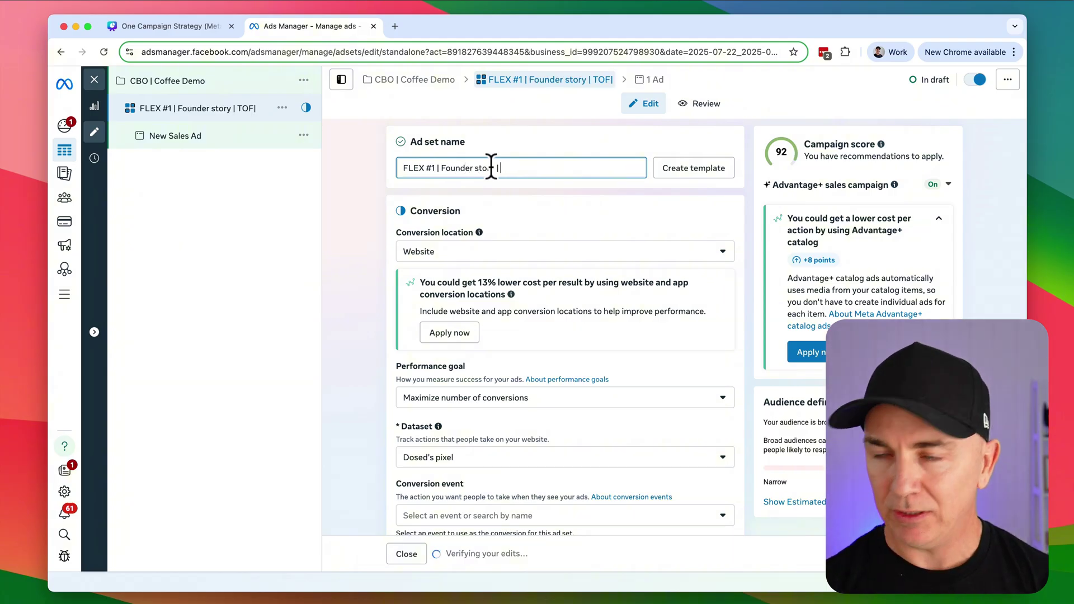
text( TO5.5)
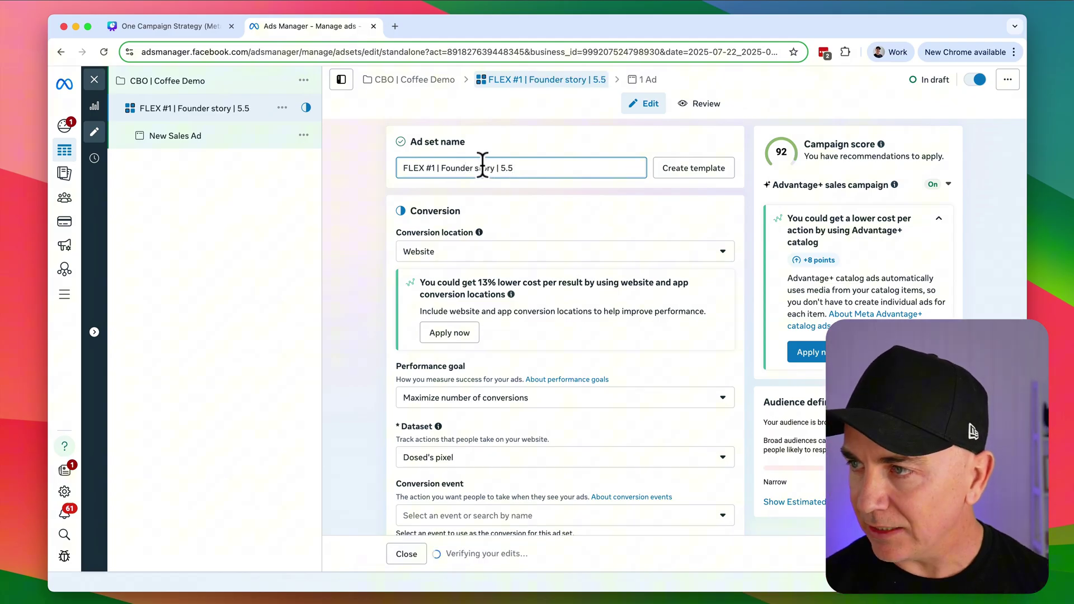
click(375, 189)
scroll(374, 187, down, 1)
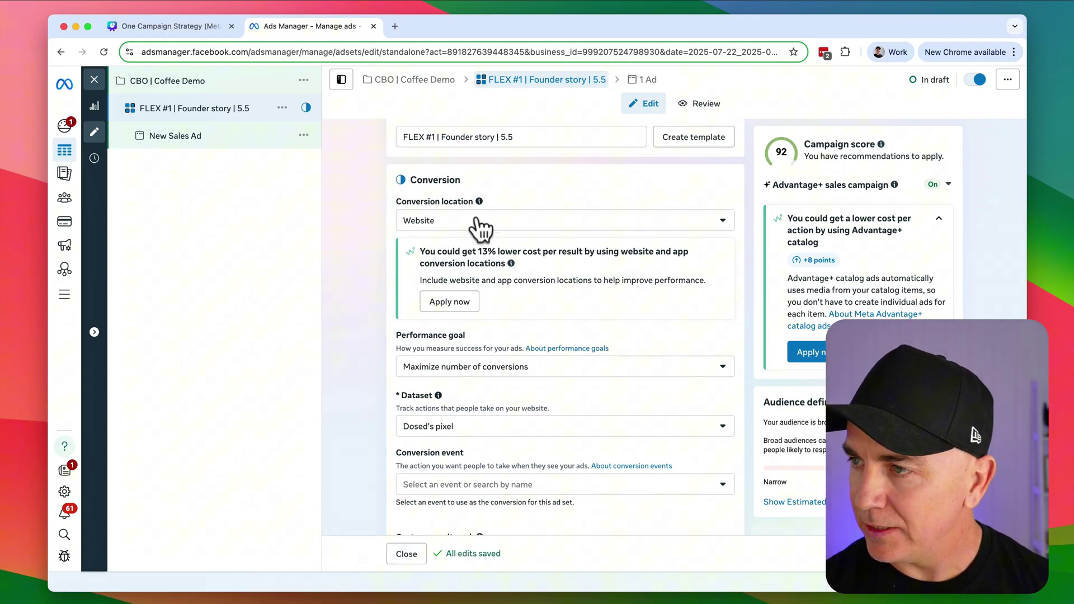
scroll(380, 224, down, 4)
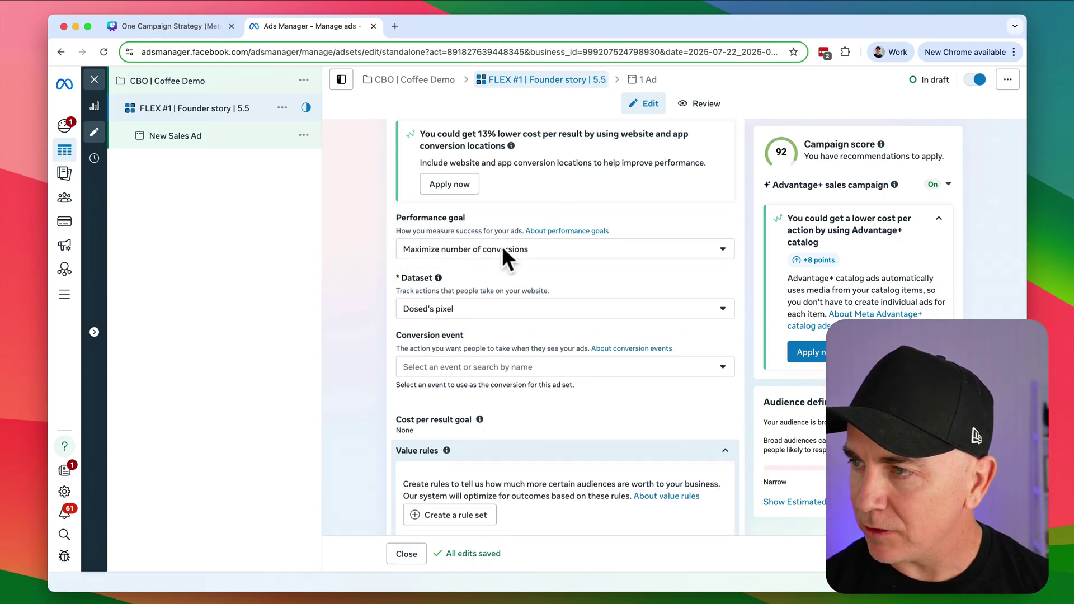
scroll(381, 263, down, 2)
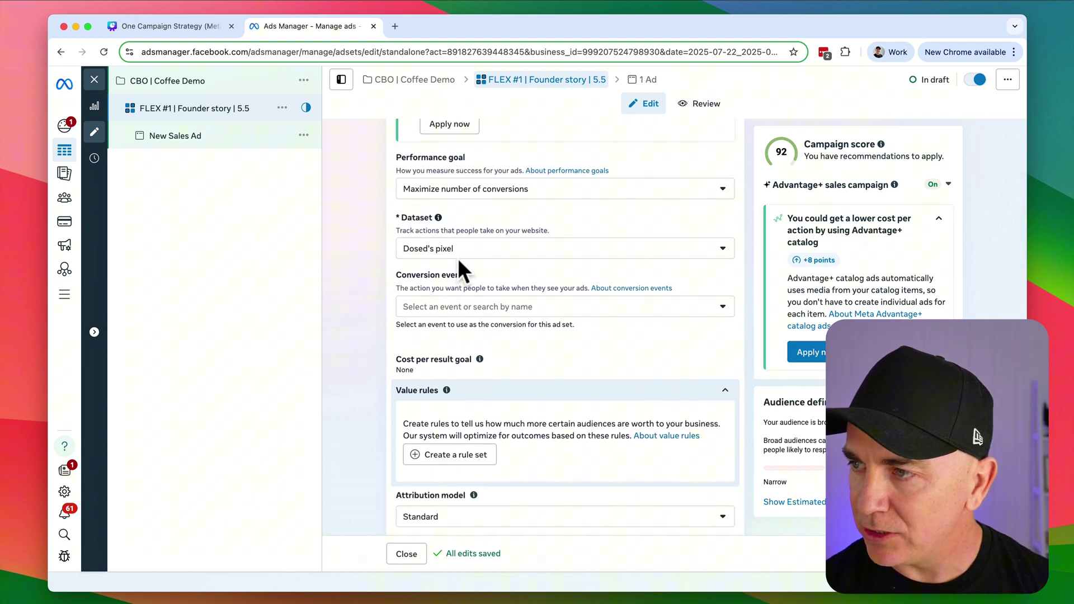
click(448, 308)
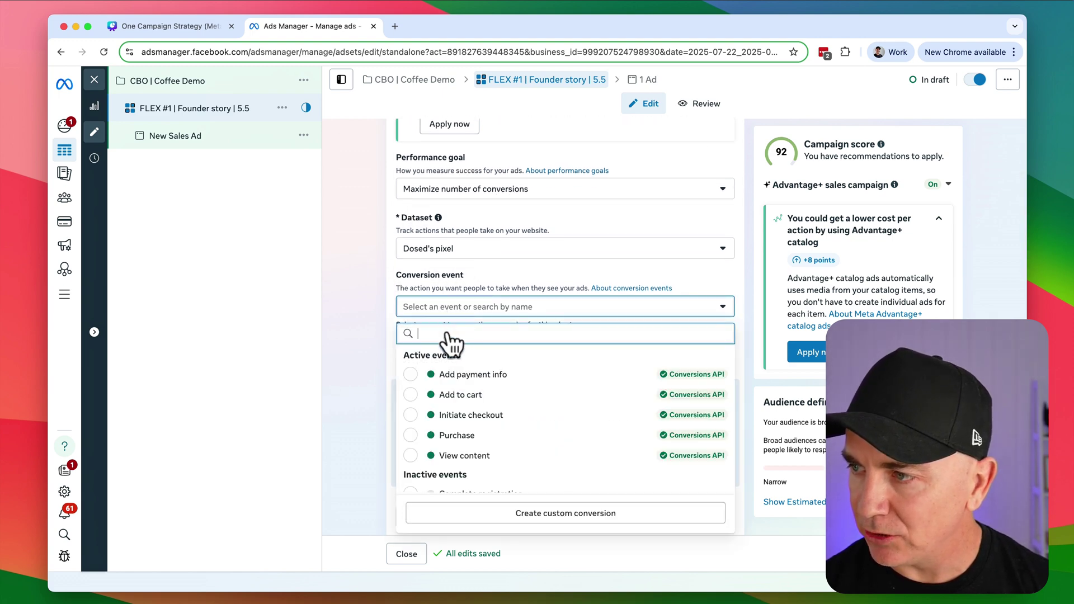
click(417, 435)
scroll(362, 350, down, 4)
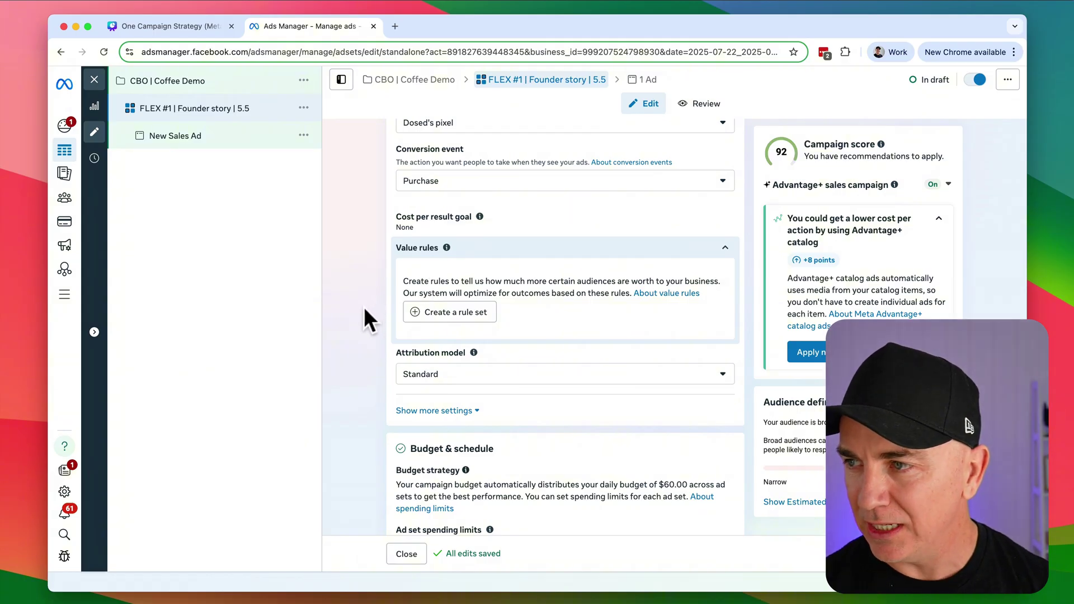
scroll(363, 314, down, 3)
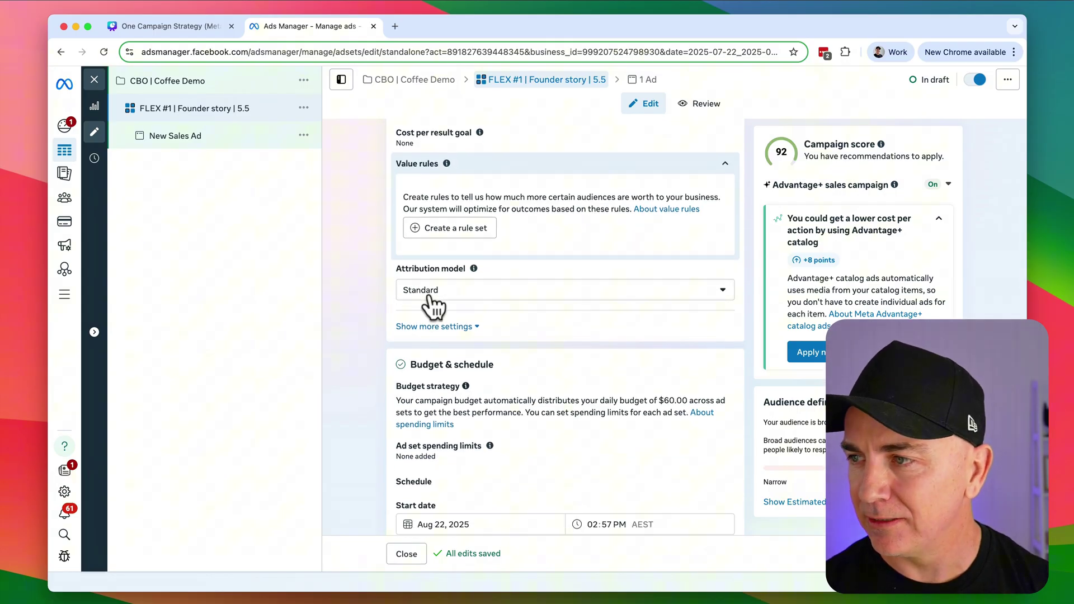
scroll(378, 293, down, 3)
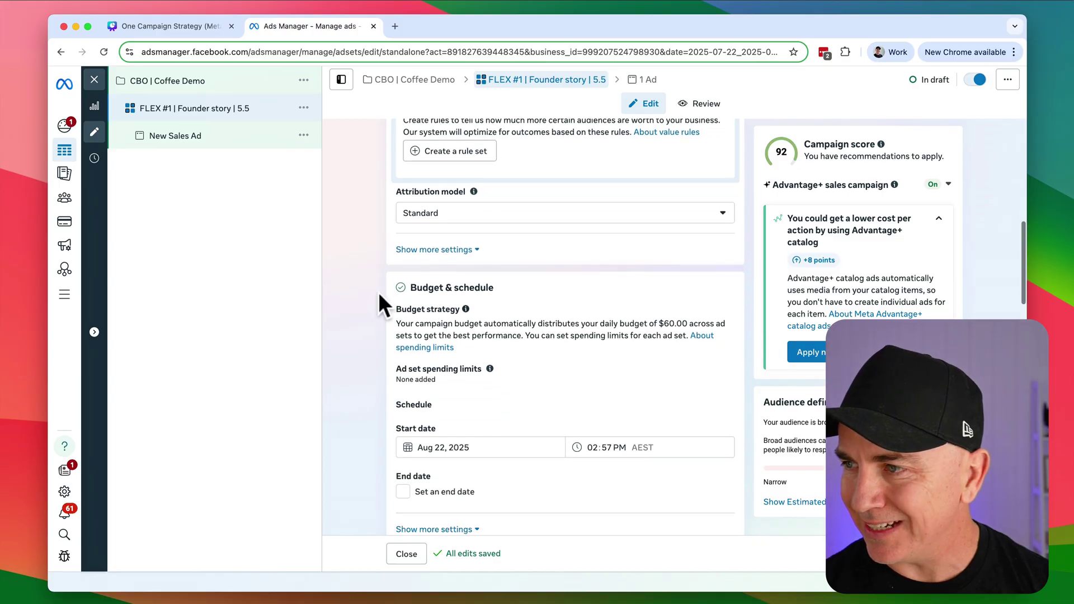
click(448, 251)
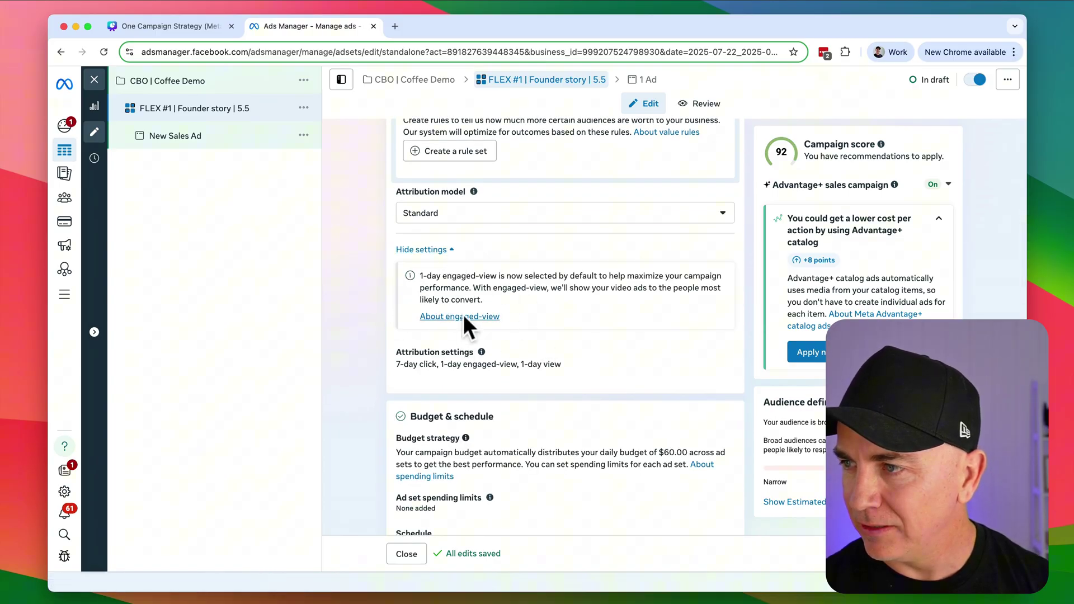
click(431, 249)
scroll(377, 306, down, 2)
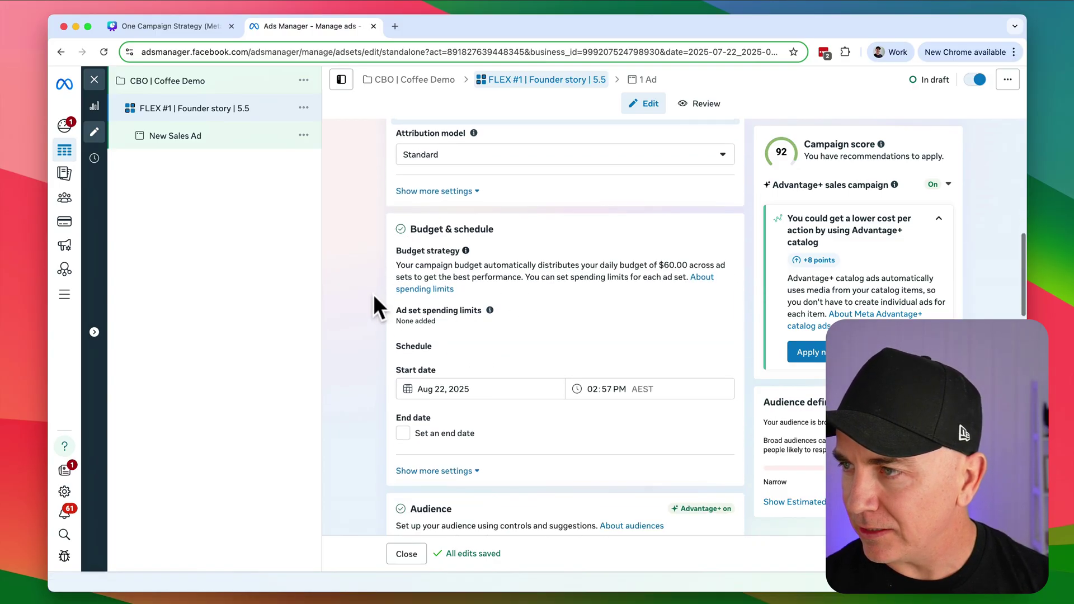
scroll(376, 306, down, 5)
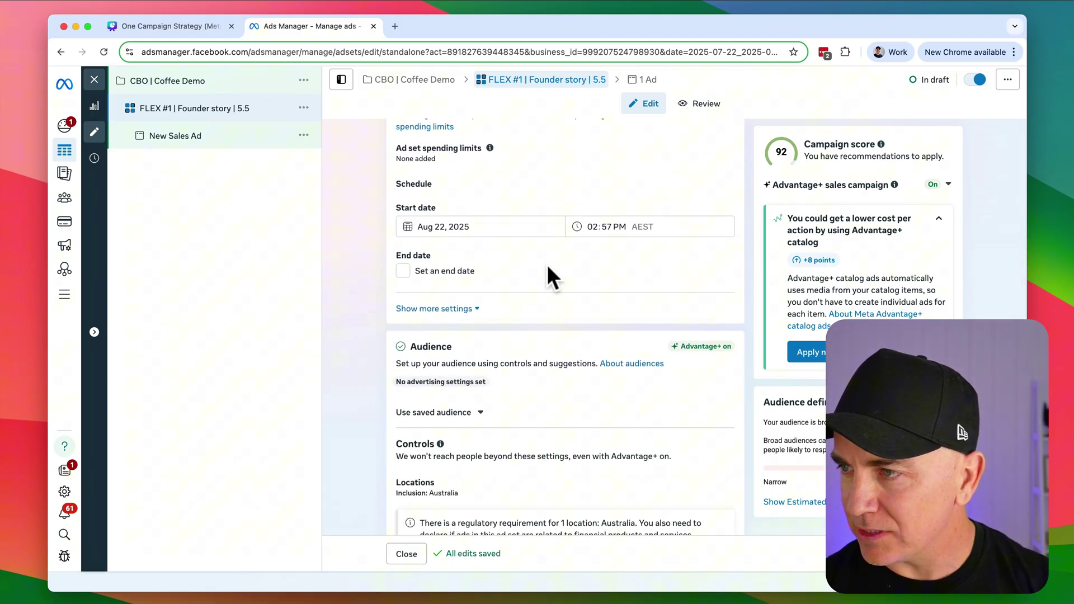
scroll(375, 288, down, 5)
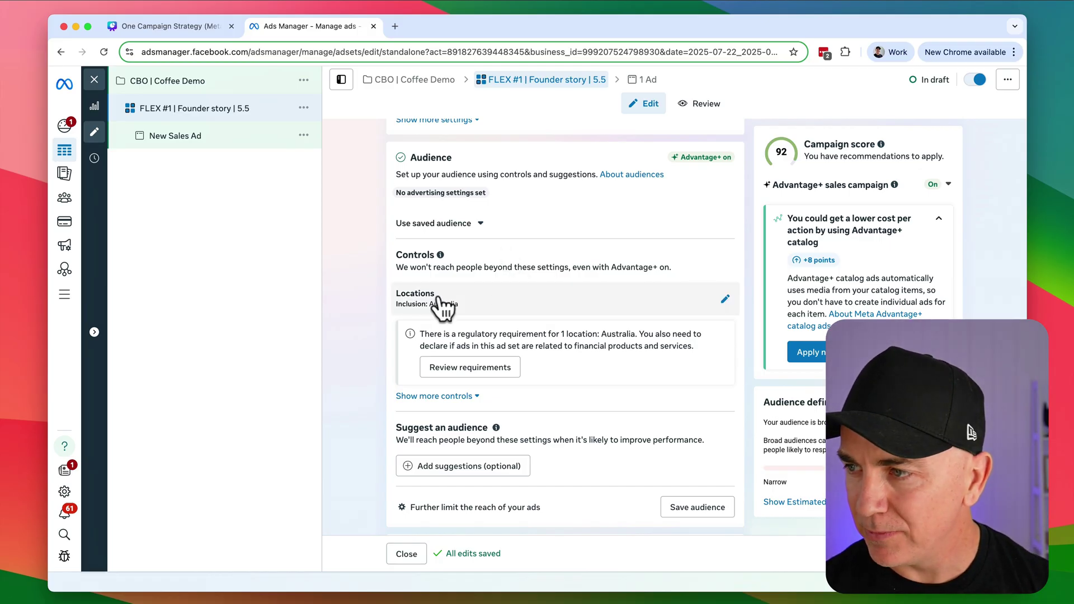
scroll(369, 308, down, 5)
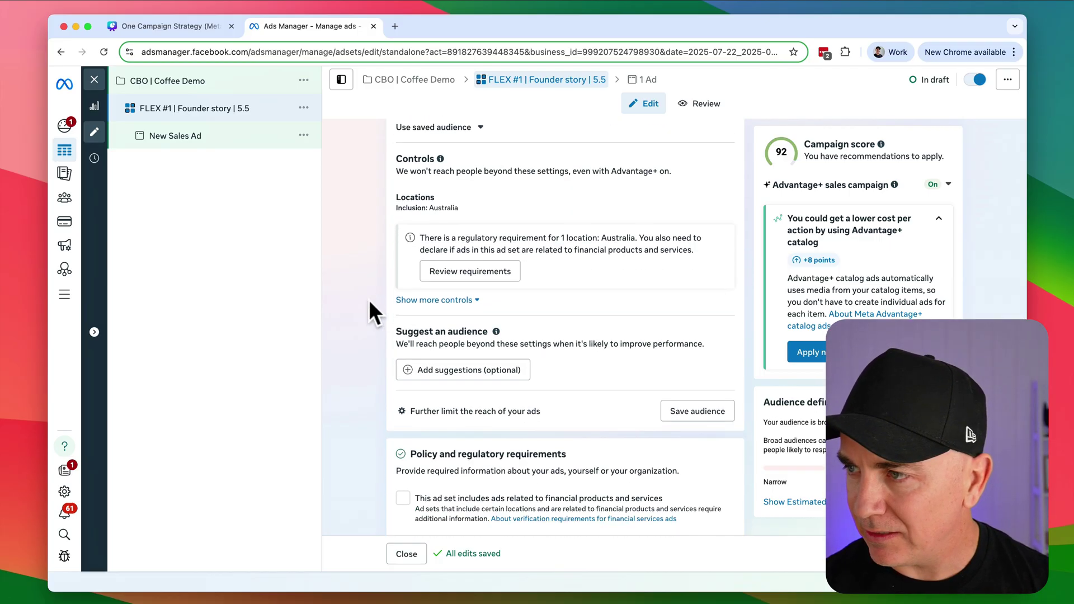
scroll(374, 319, down, 5)
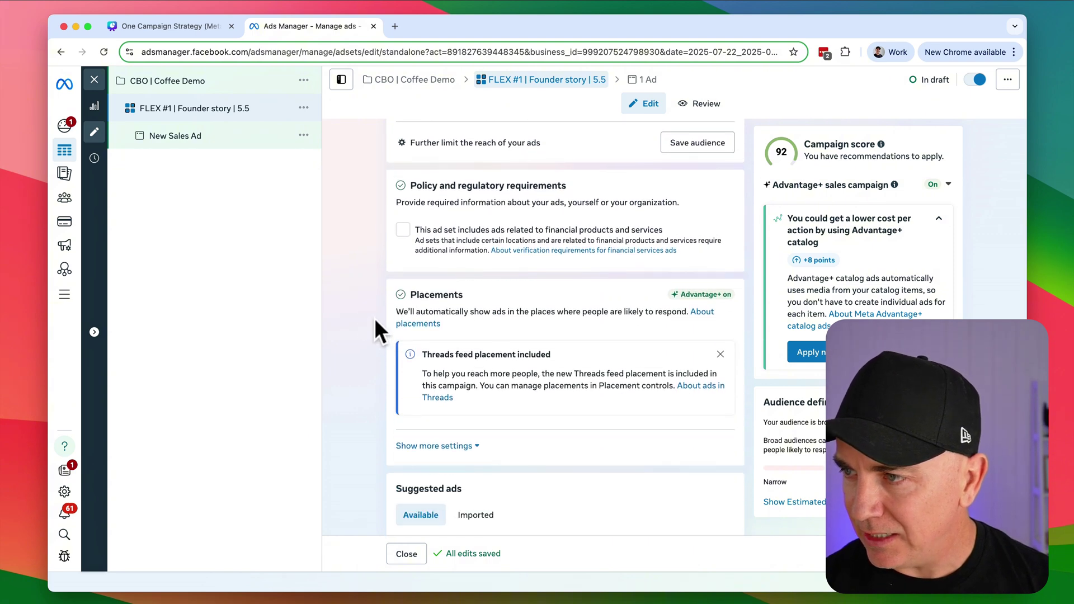
scroll(369, 307, down, 4)
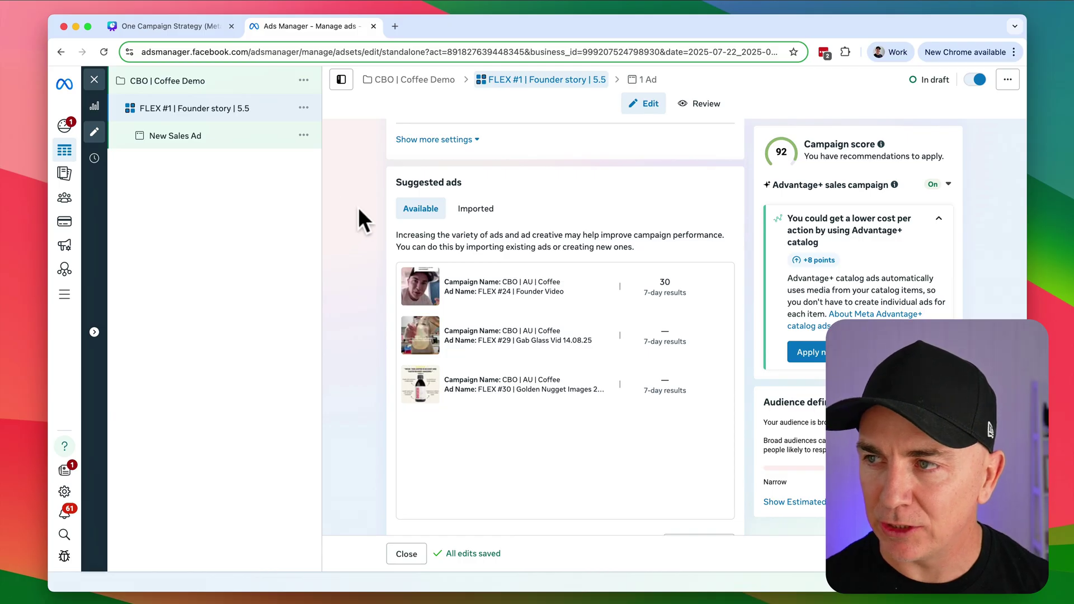
Open the founder story ad and rename it 'FEX #1 AD | Founder Story | 5.5'.
click(189, 140)
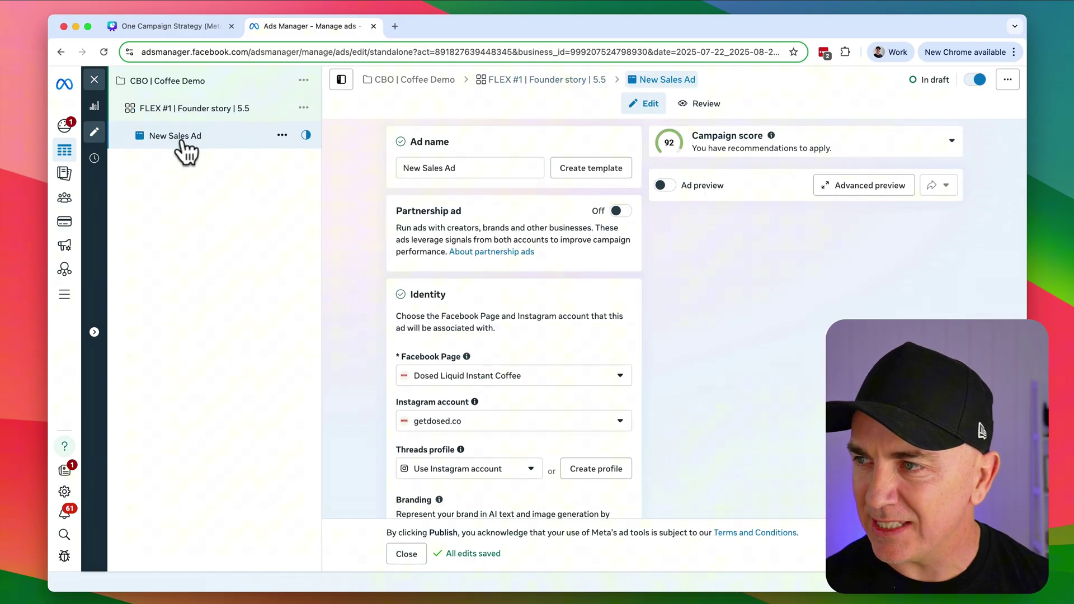
triple_click(480, 168)
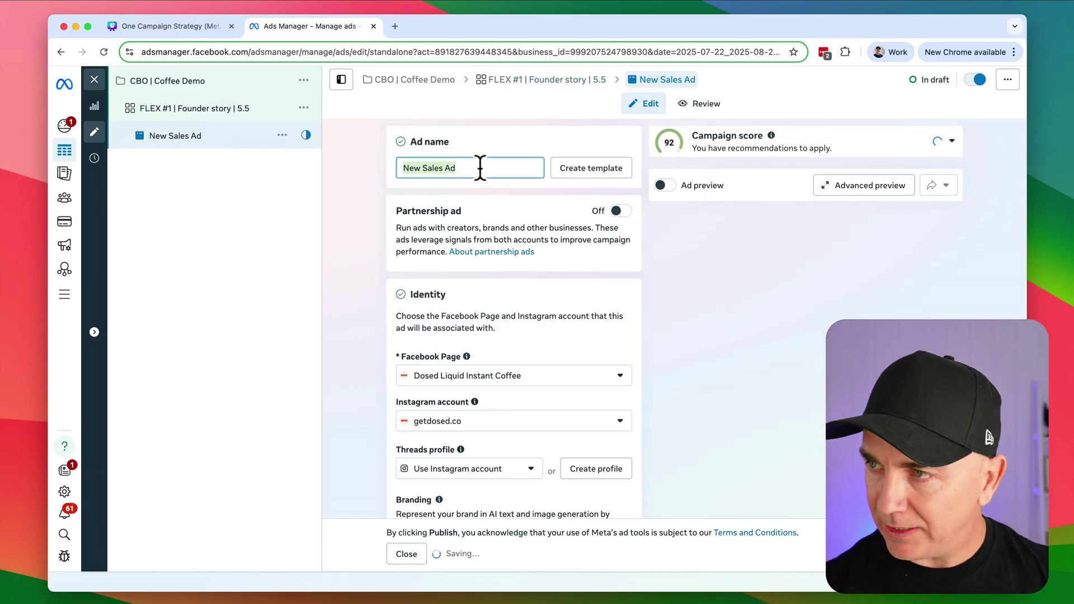
text(FEX)
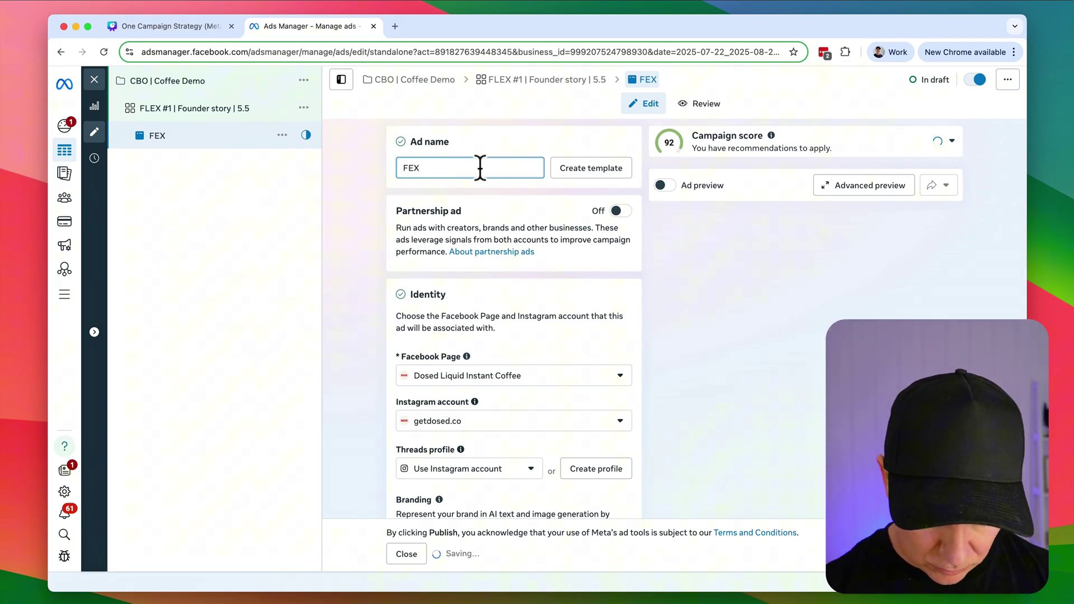
text( #)
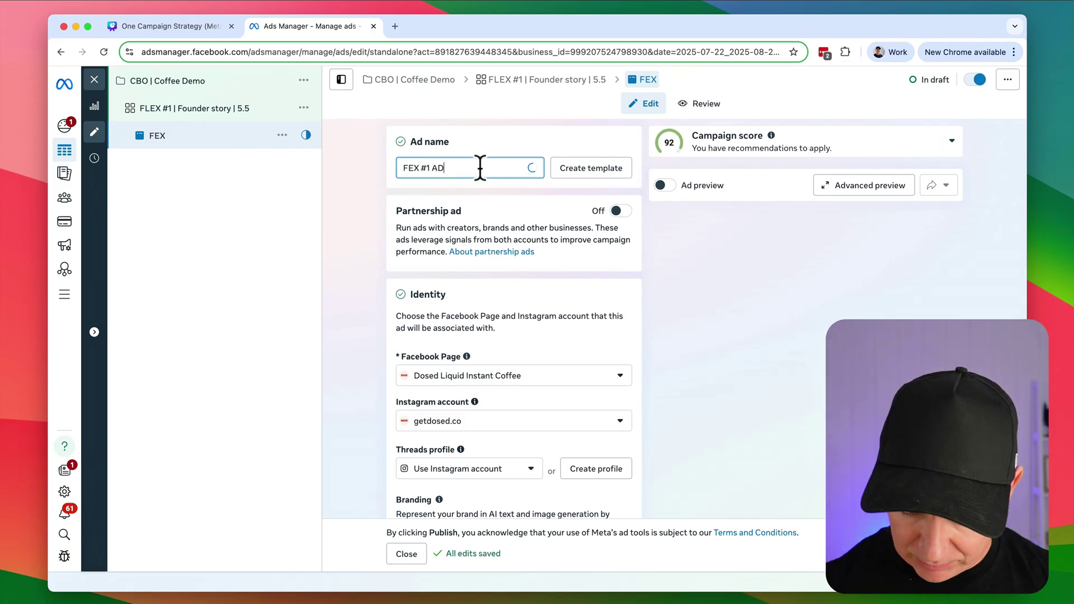
text(1 AD | Founder Story)
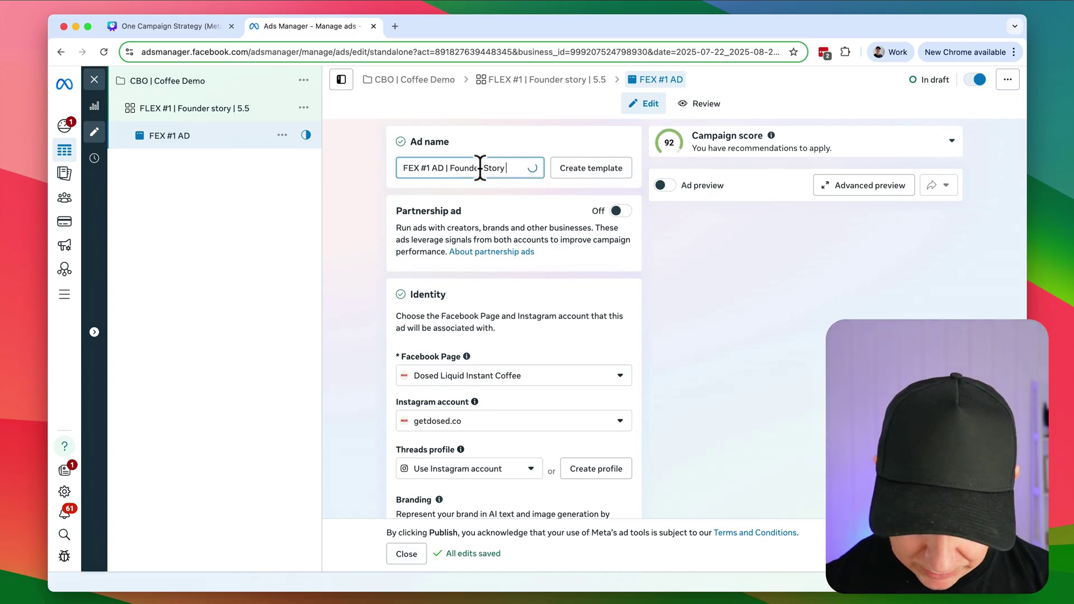
text( | 5.5)
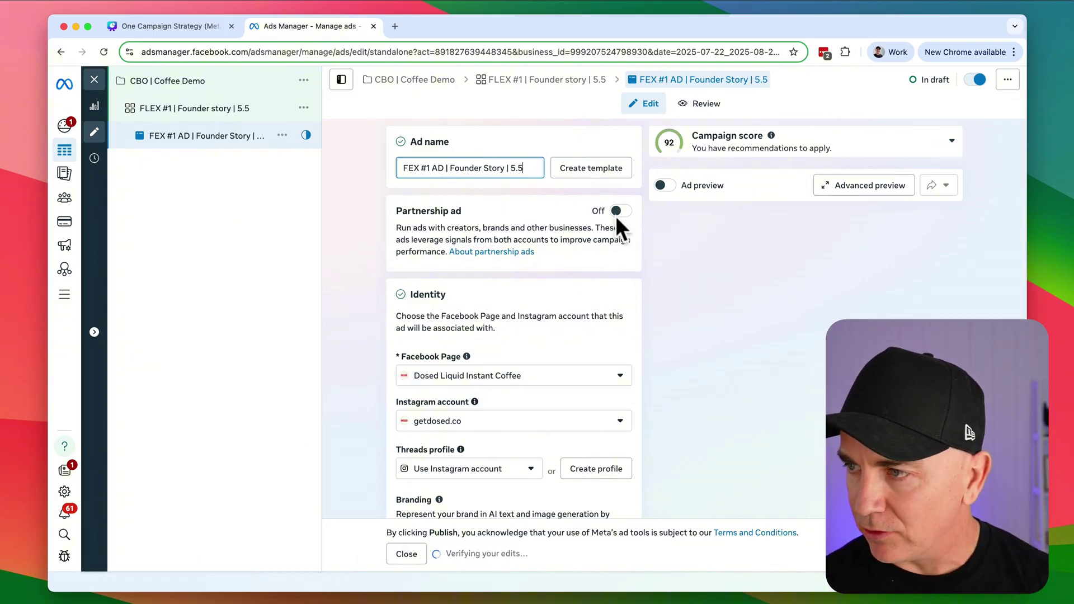
Choose the Flexible ad format, turn off Multi-advertiser ads, and reveal the extra settings.
scroll(415, 314, down, 4)
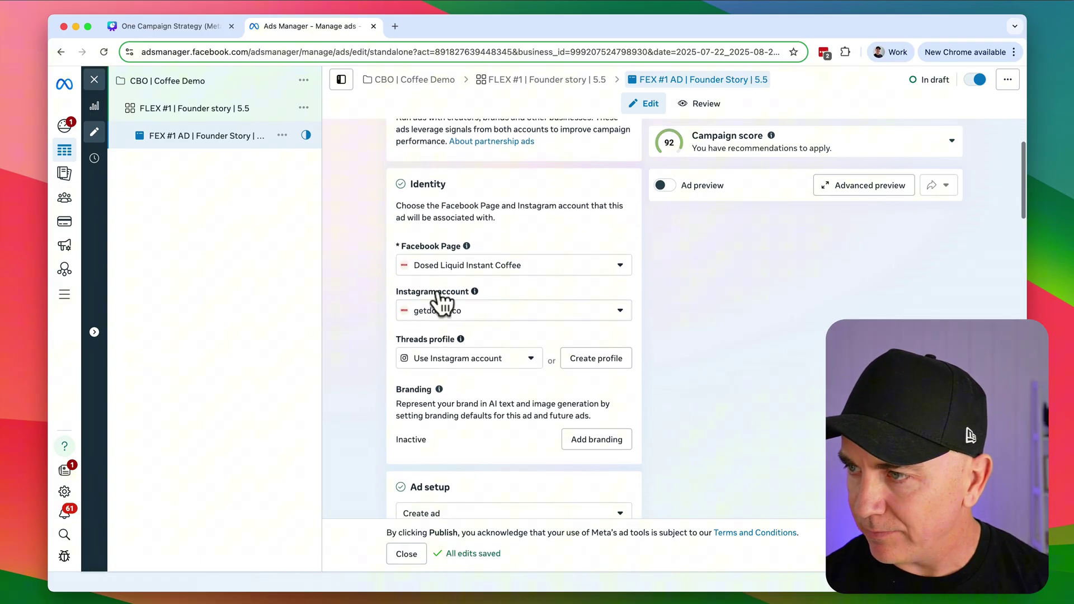
scroll(440, 294, down, 6)
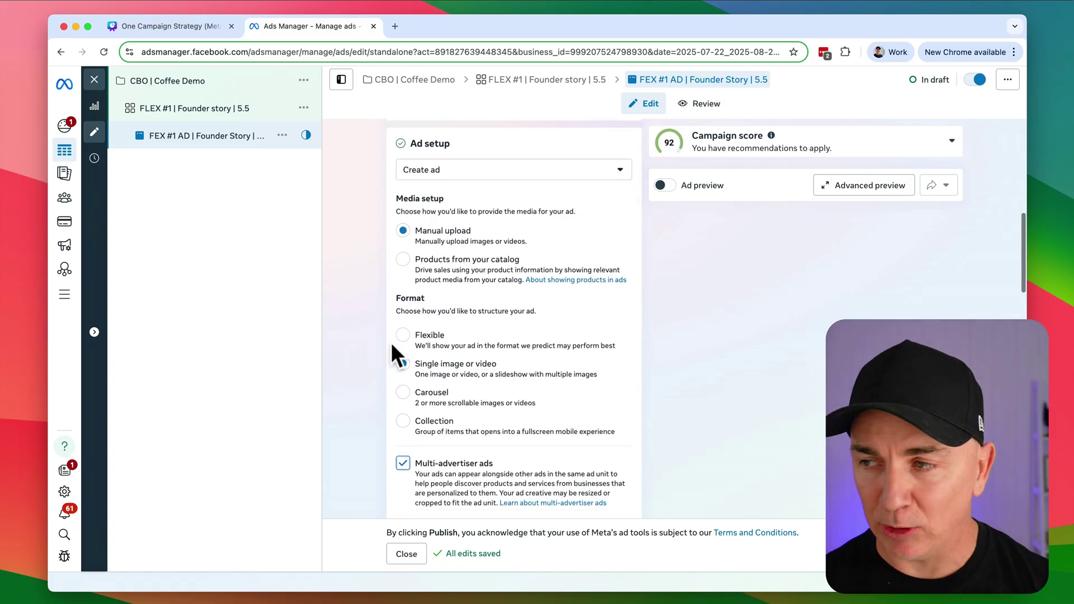
click(403, 336)
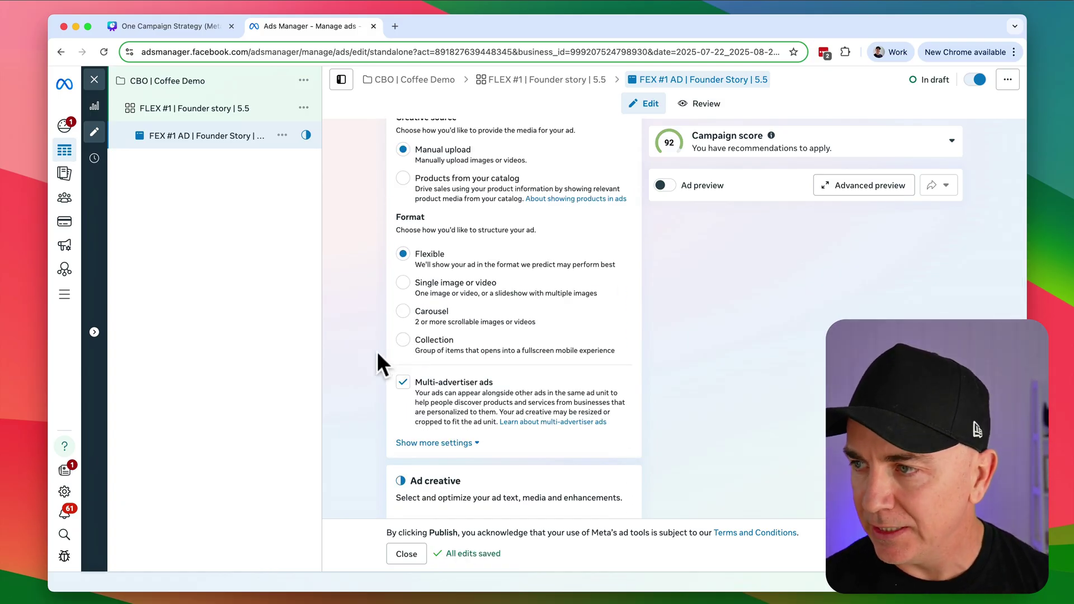
click(402, 383)
click(428, 388)
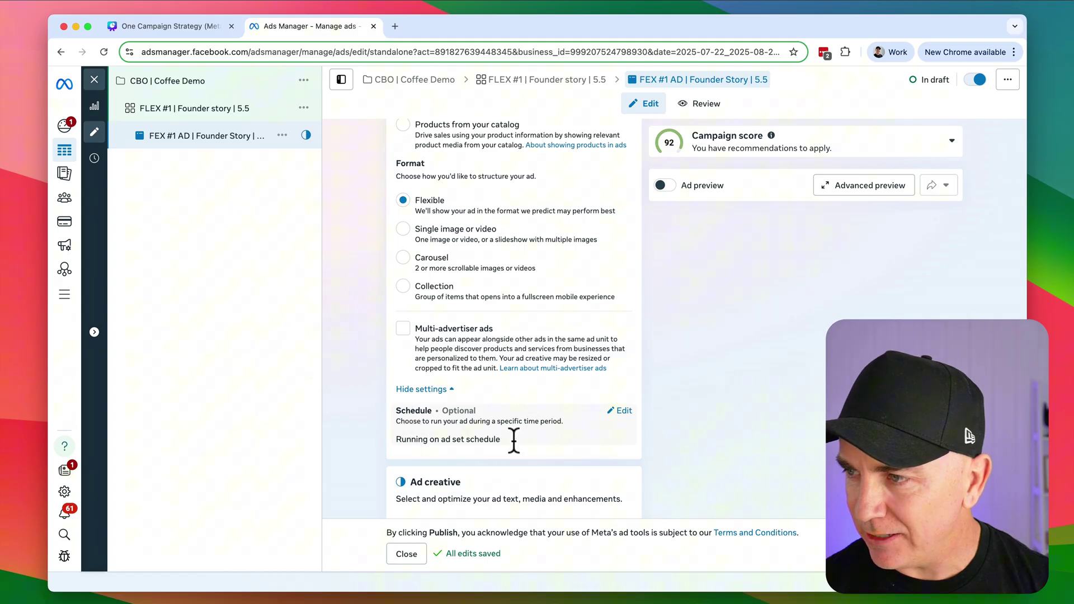
scroll(355, 395, down, 4)
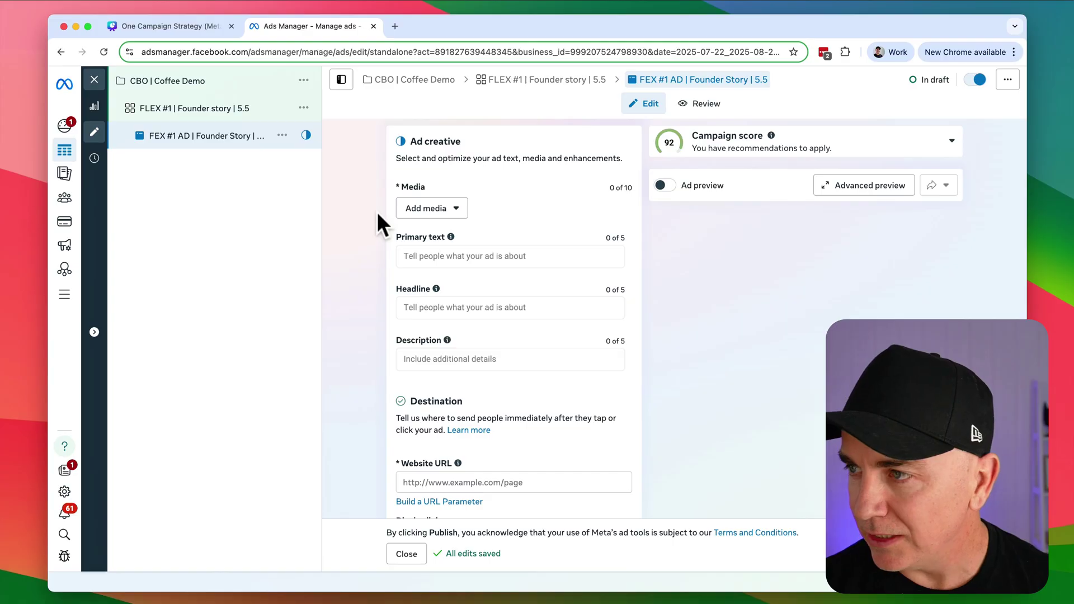
Add videos 0714.mp4, 0714 (2).mp4 and 0714 (1).mp4 to the ad's media.
click(438, 210)
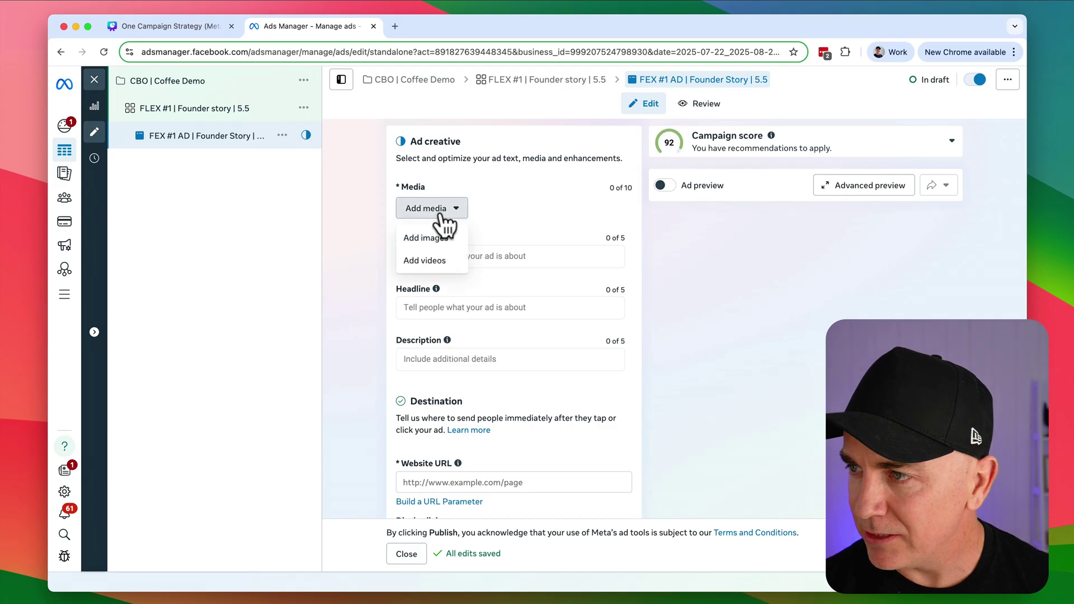
click(431, 260)
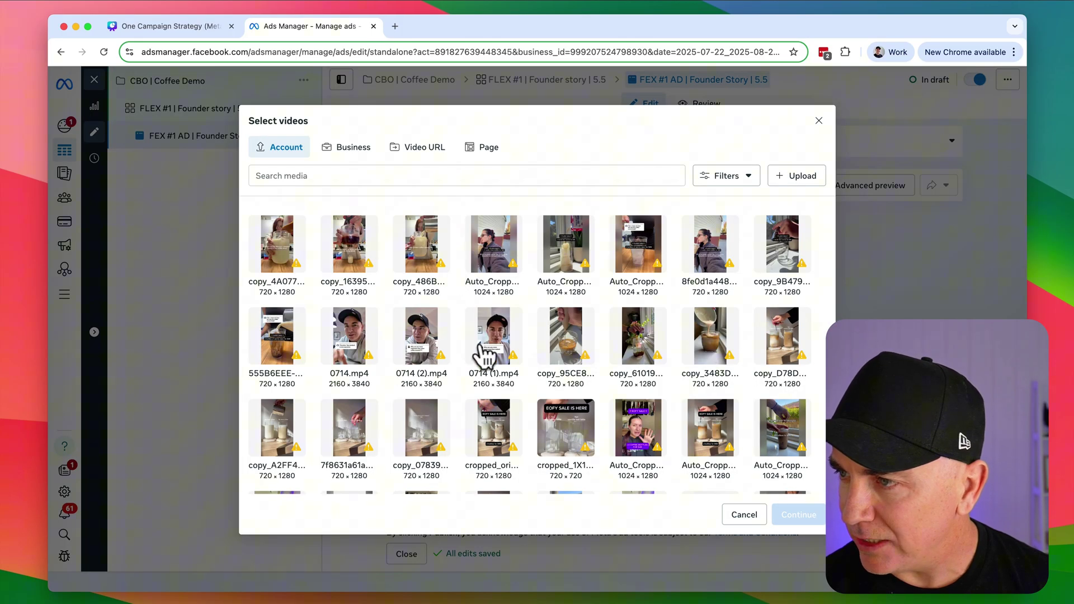
click(353, 335)
click(420, 342)
click(494, 348)
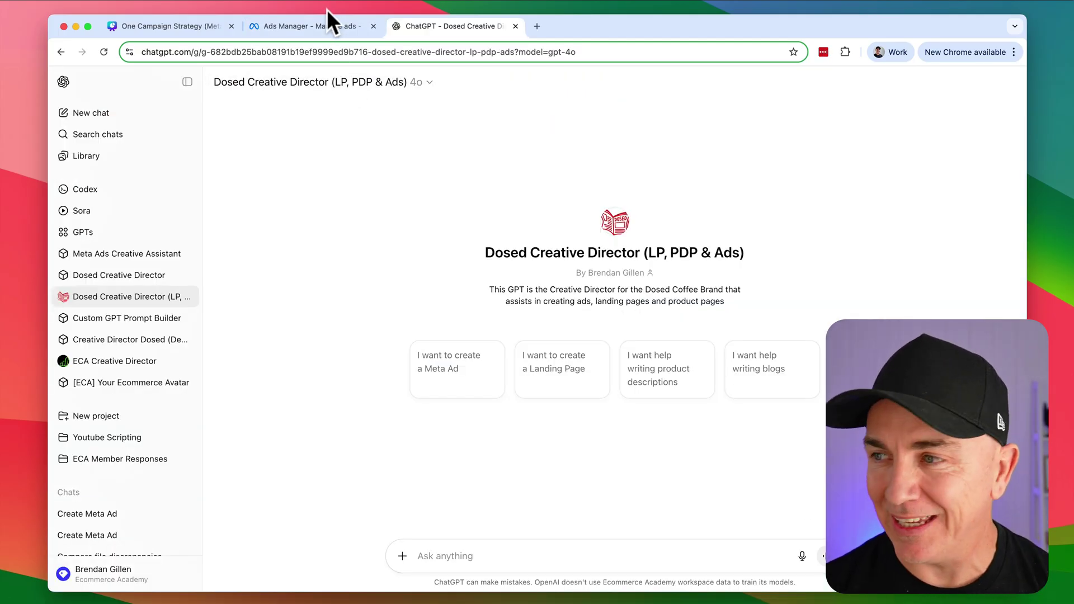
click(321, 26)
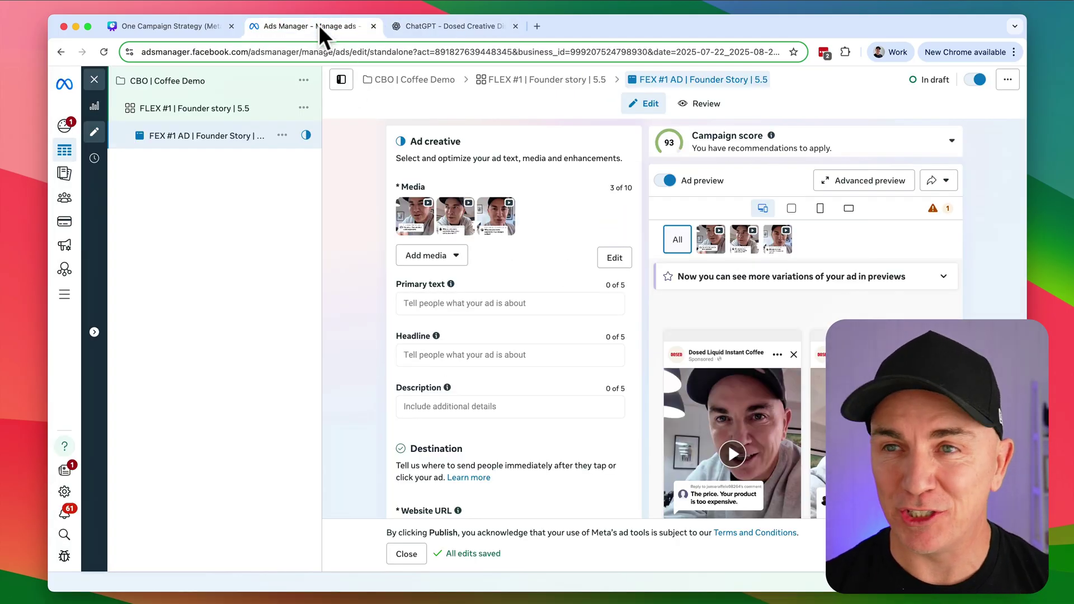
Open the earlier Create Meta Ad chat in ChatGPT to review its headlines and primary texts.
click(445, 26)
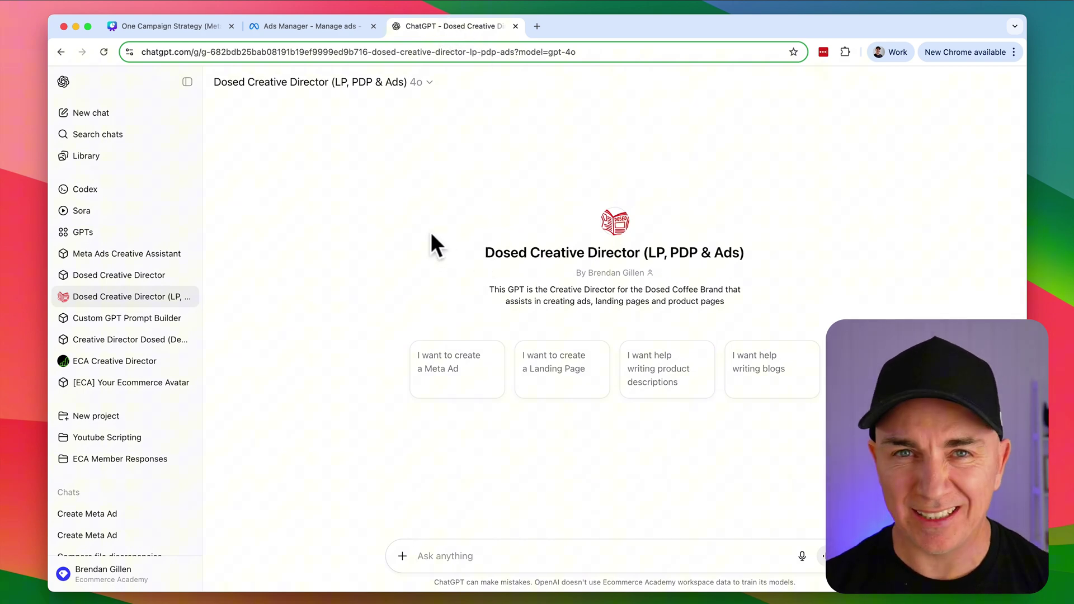
click(468, 380)
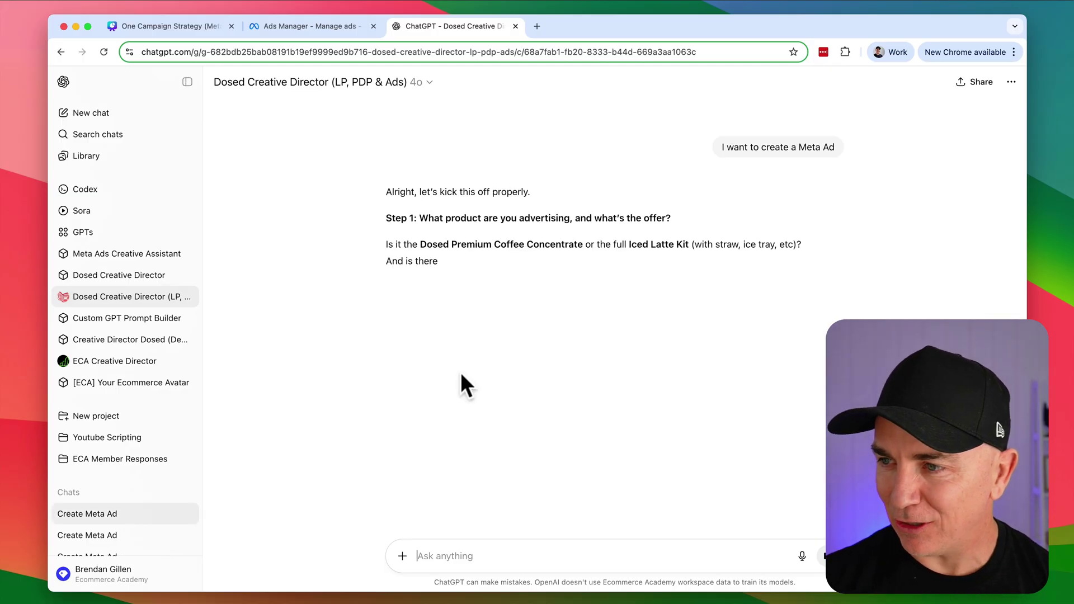
scroll(132, 516, down, 1)
click(133, 516)
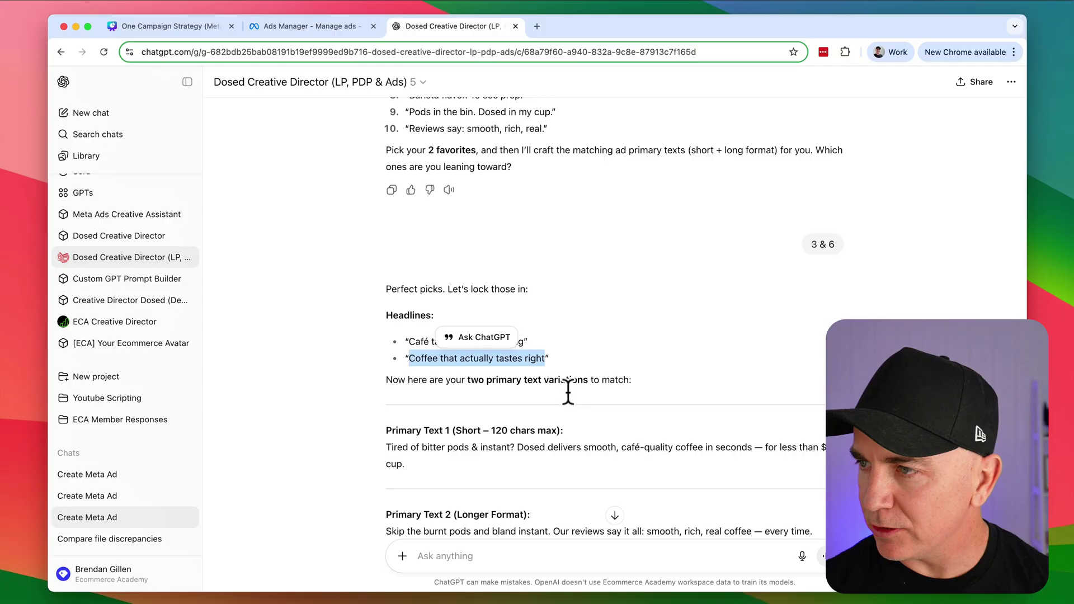
click(567, 392)
scroll(565, 410, down, 3)
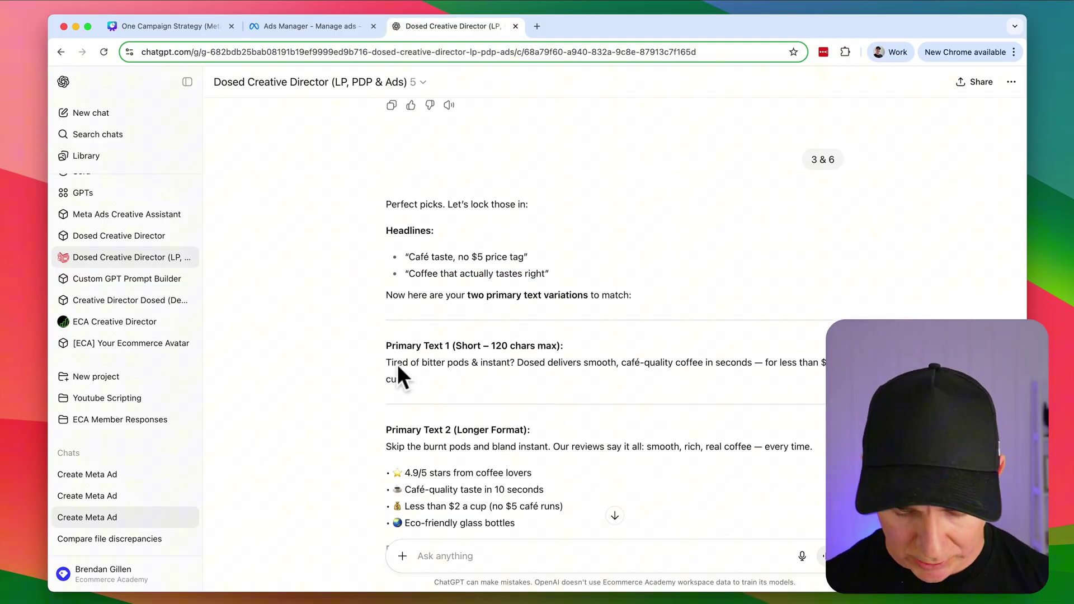
scroll(371, 352, down, 2)
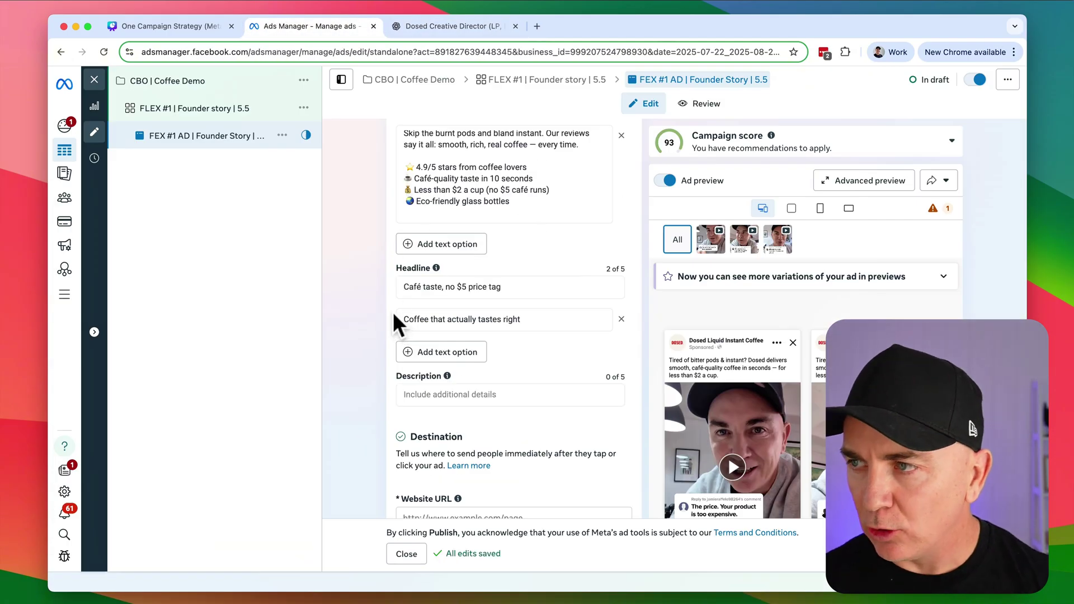
scroll(394, 314, up, 3)
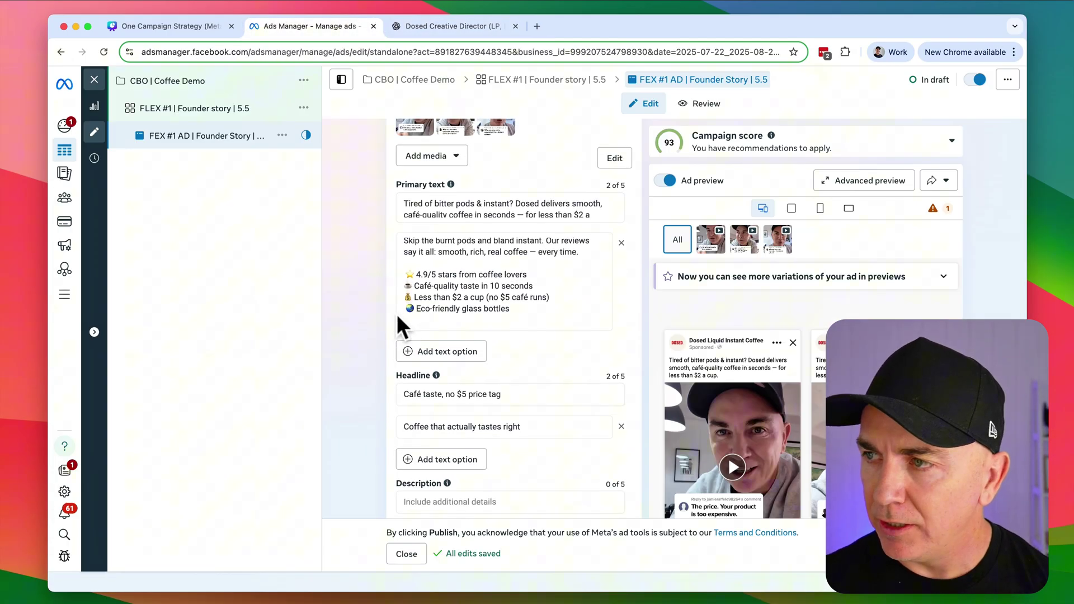
scroll(397, 310, up, 1)
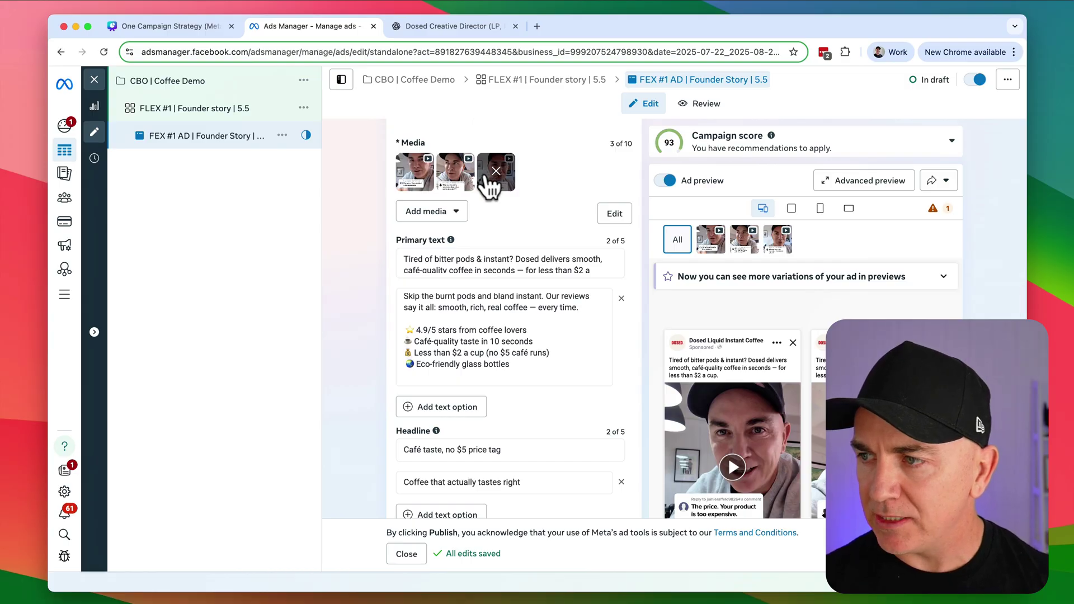
scroll(498, 315, down, 2)
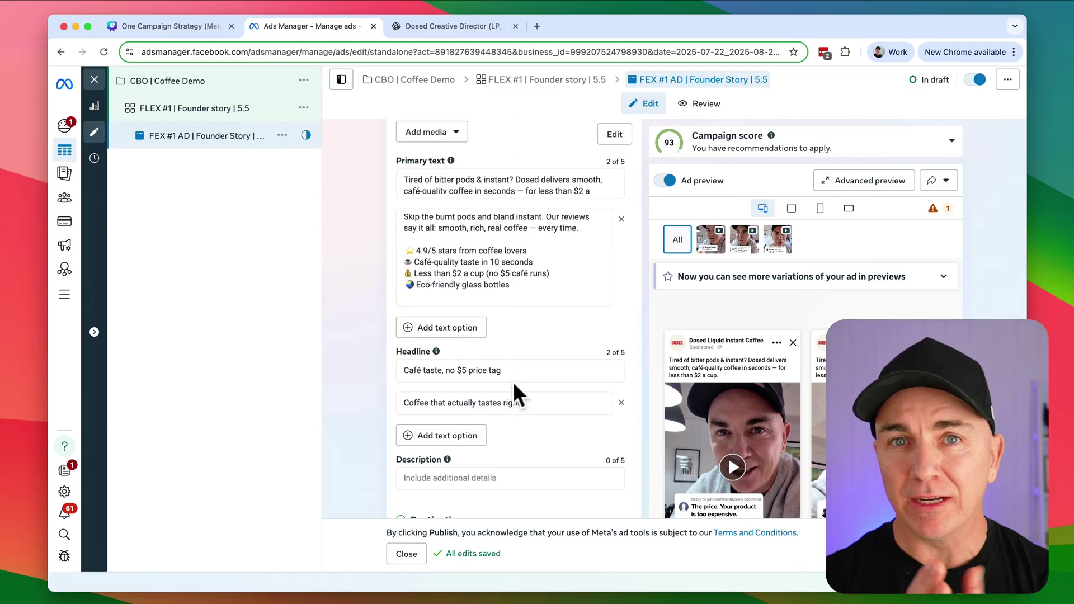
scroll(549, 305, up, 3)
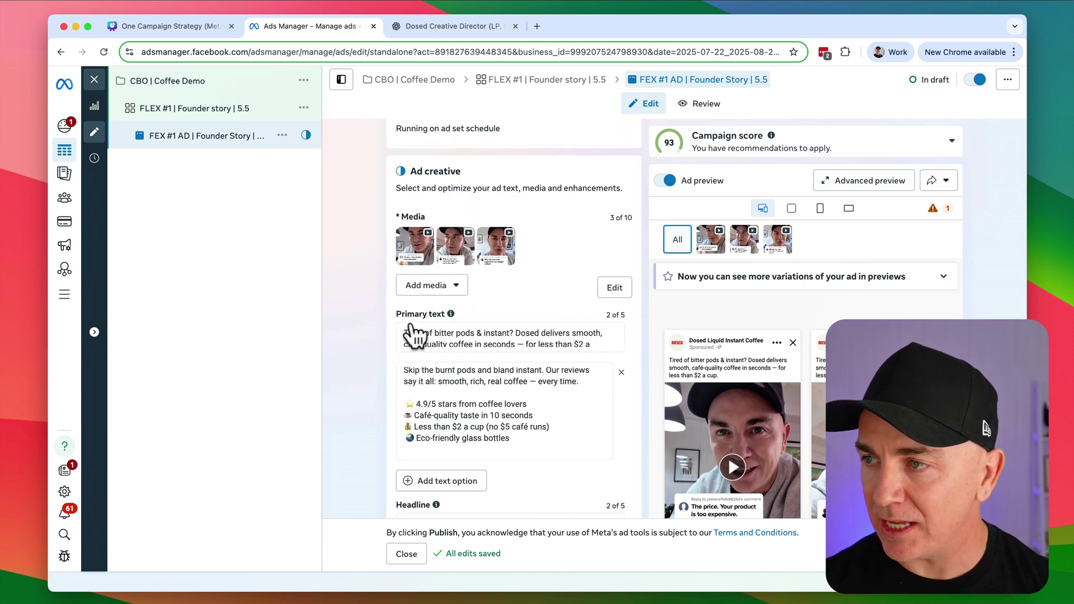
scroll(394, 223, down, 4)
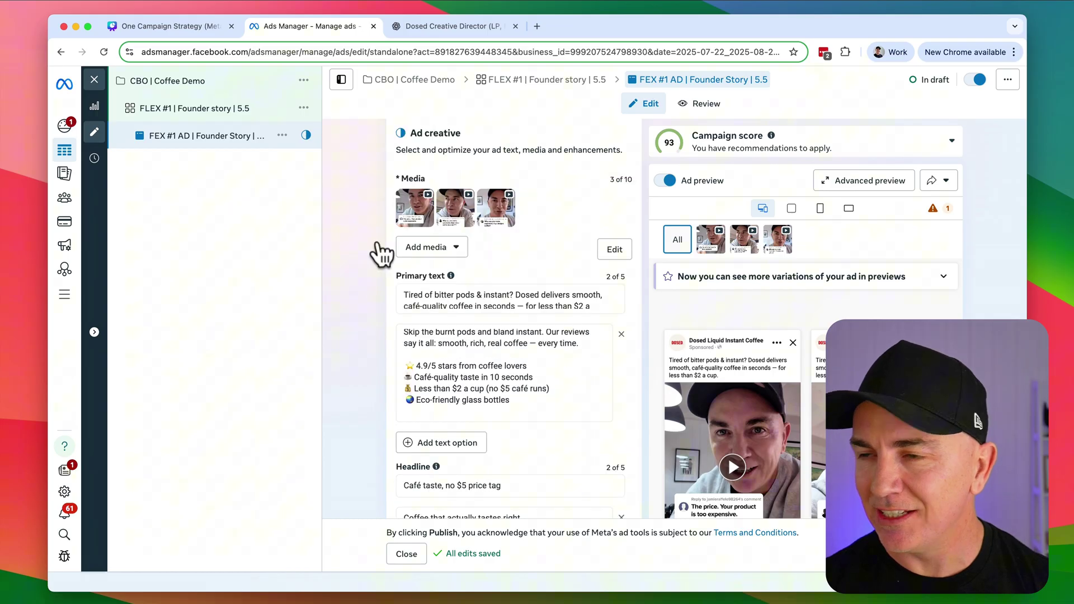
scroll(368, 321, up, 3)
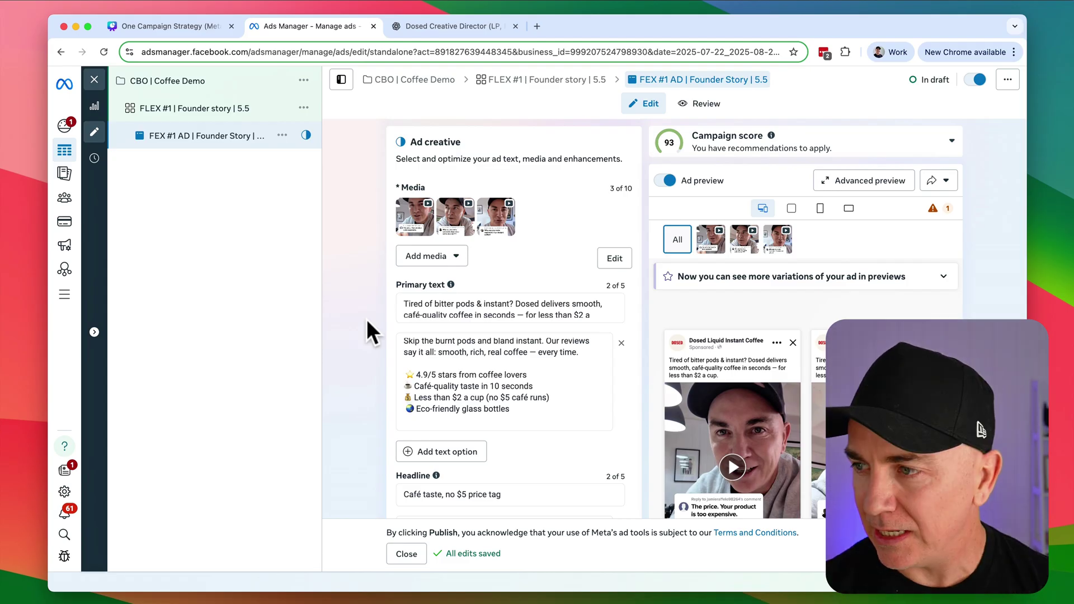
scroll(367, 318, down, 8)
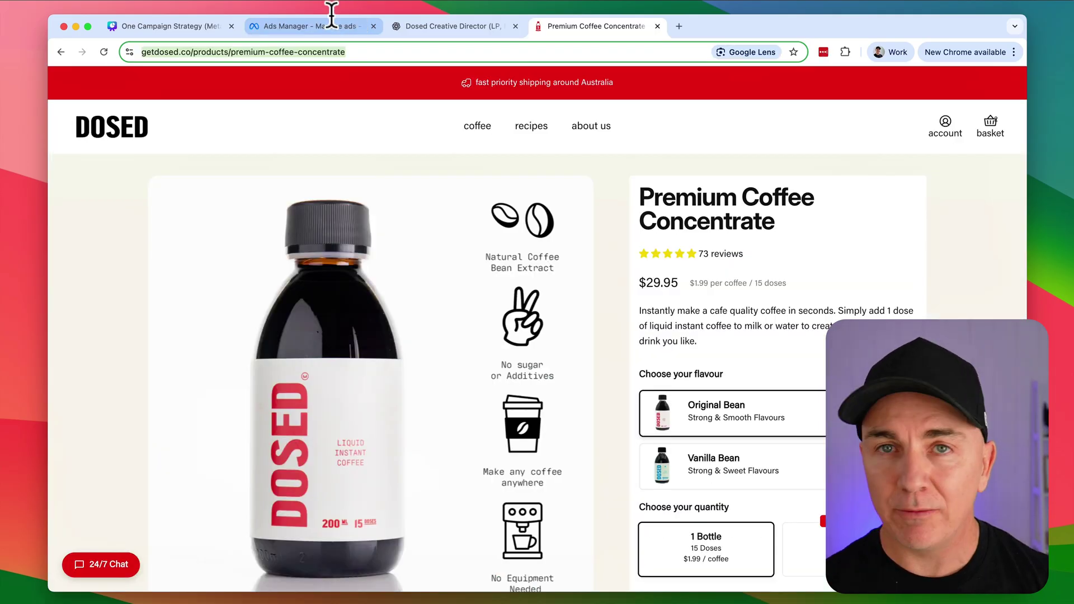
Paste the getdosed.co product page address as the ad's Website URL.
click(332, 23)
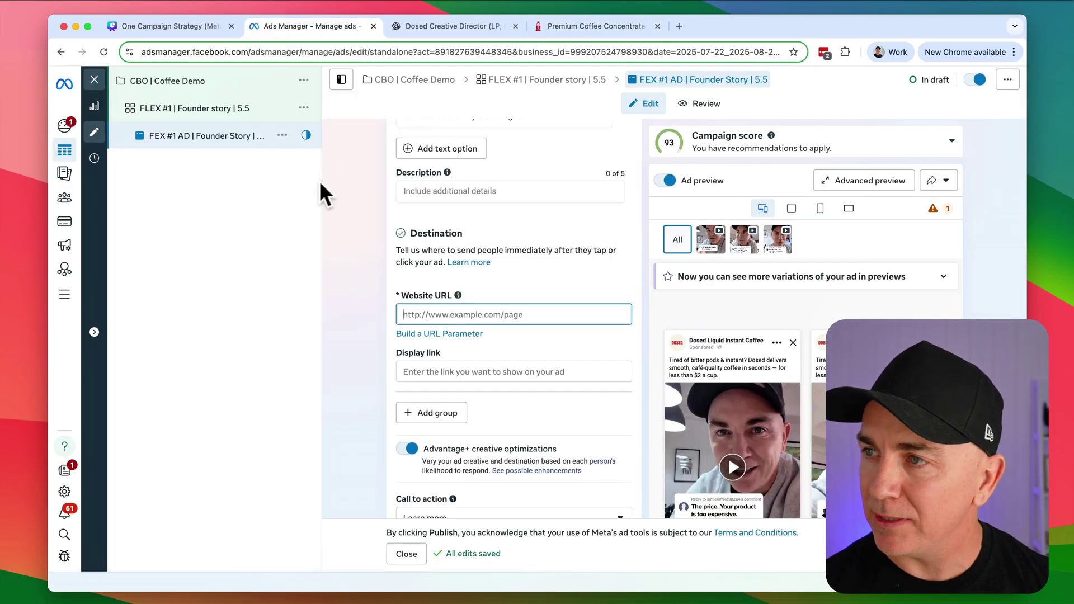
click(582, 22)
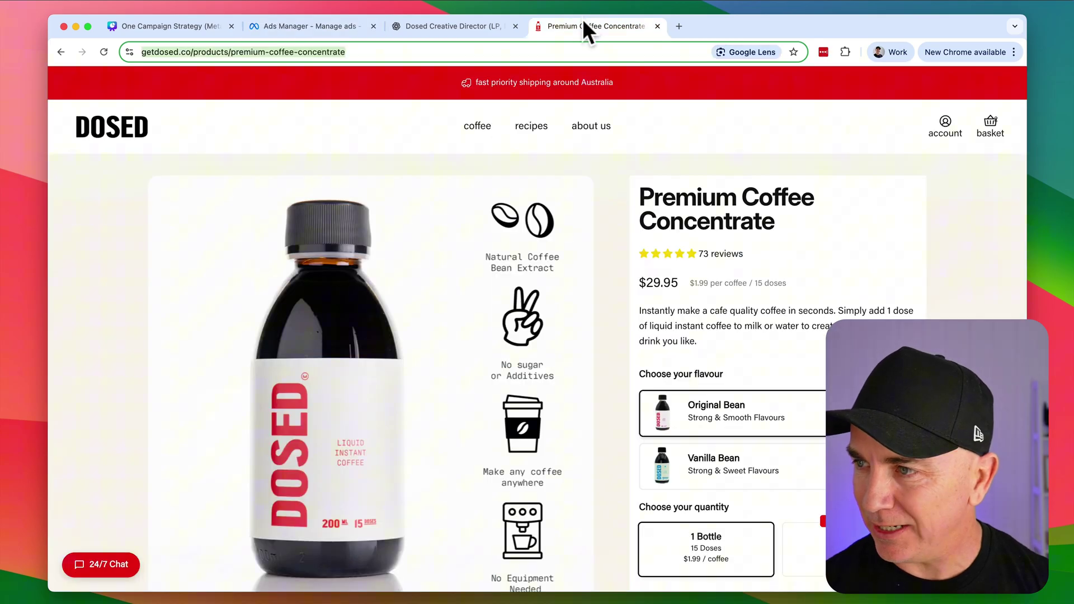
click(320, 32)
key(super+v)
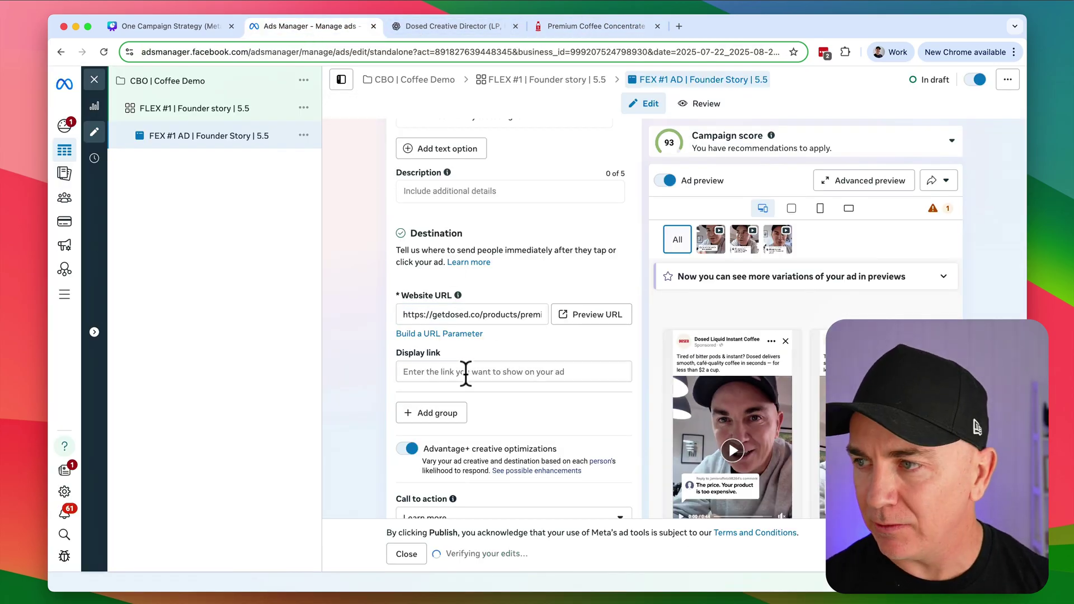
Turn off Advantage+ creative optimizations for the ad.
scroll(392, 302, down, 3)
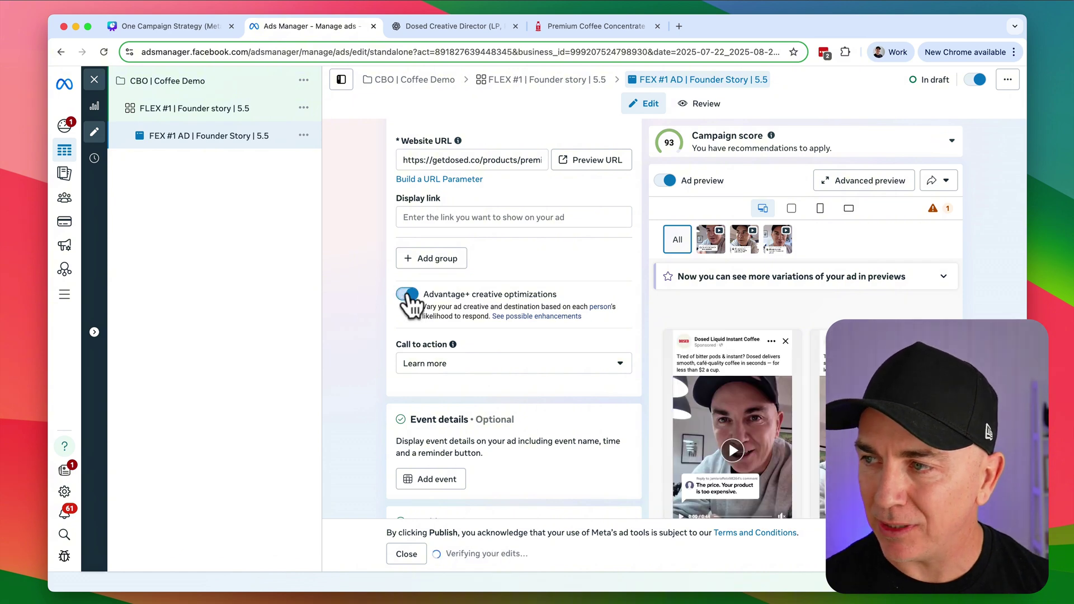
click(407, 295)
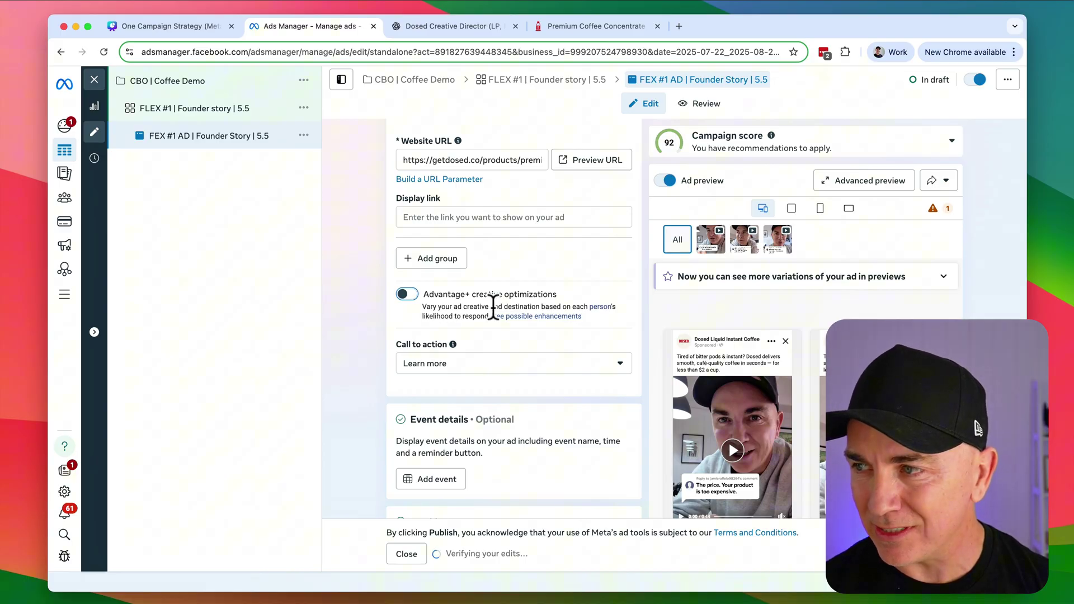
drag(496, 307, 557, 308)
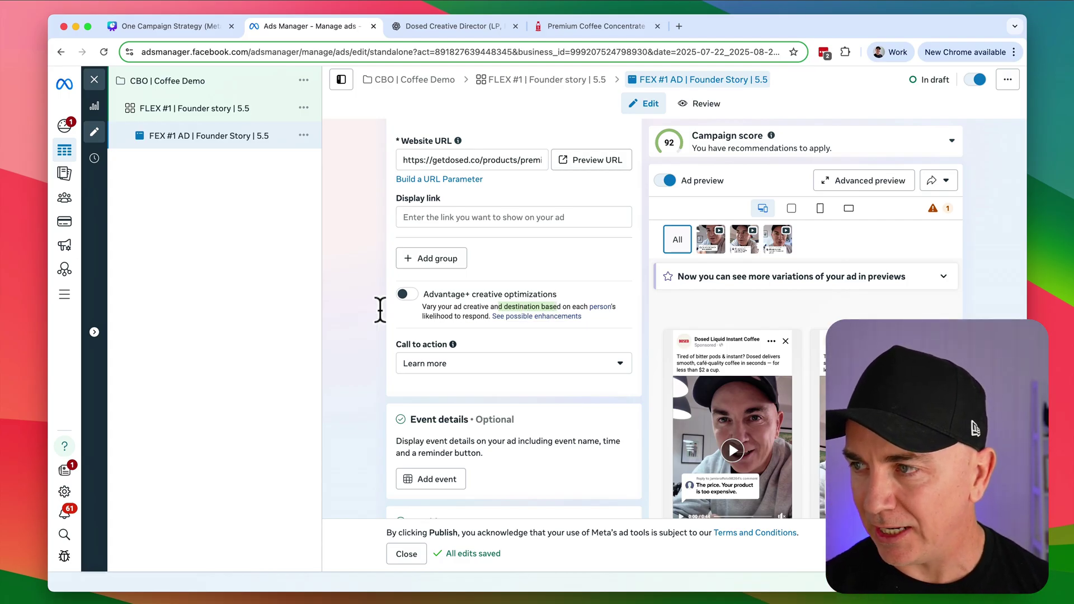
Set the ad's call to action to Shop now.
scroll(364, 324, down, 3)
click(514, 272)
scroll(503, 347, down, 2)
click(447, 356)
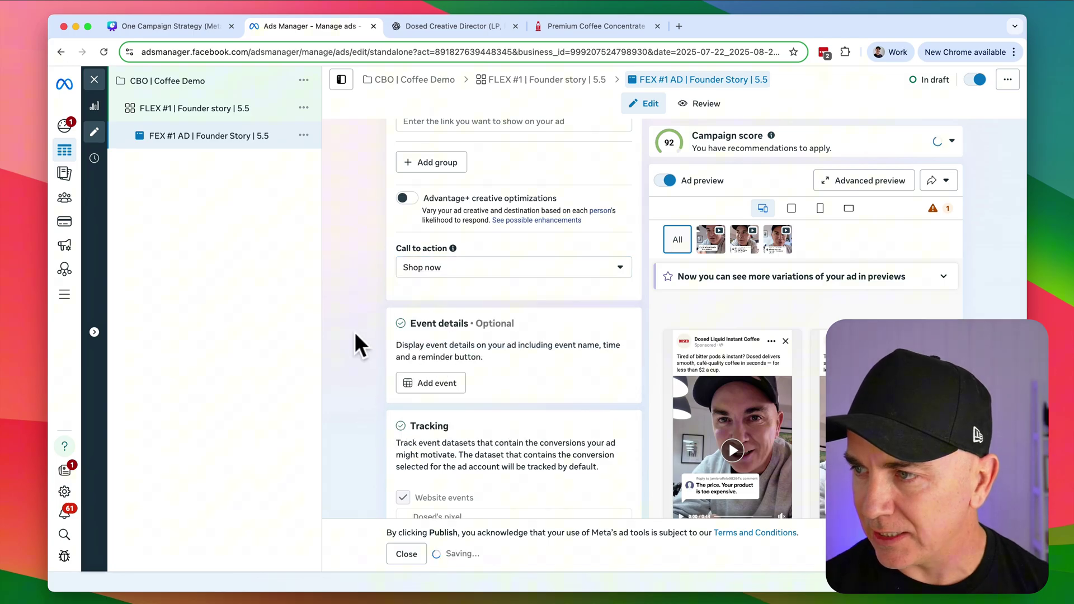
scroll(367, 279, down, 5)
Build the ad's URL parameters: source meta, medium cpc, campaign name {{campaign.name}}.
scroll(366, 280, down, 4)
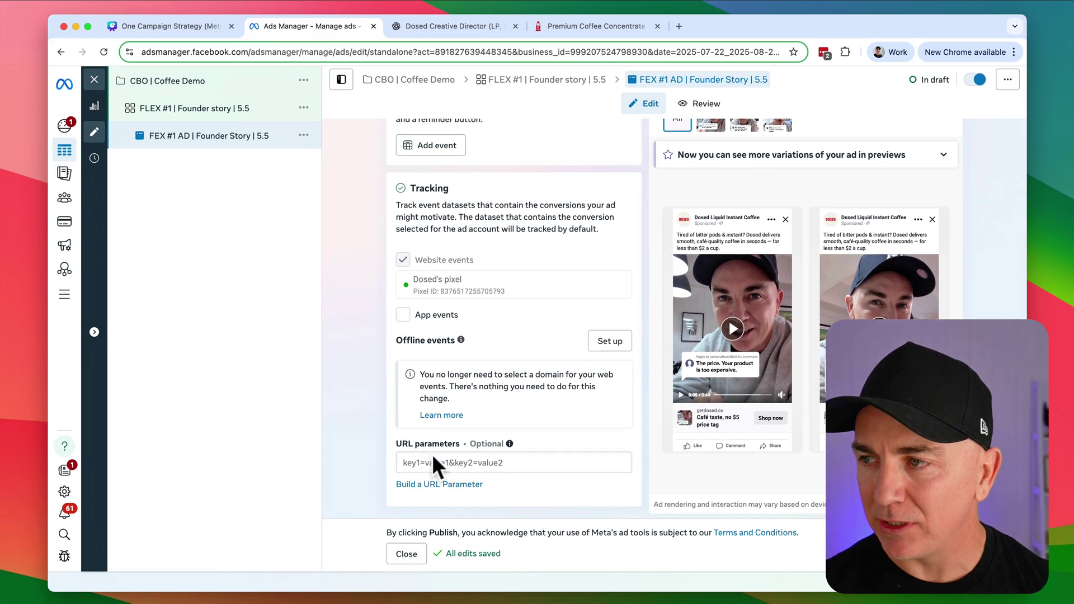
click(452, 484)
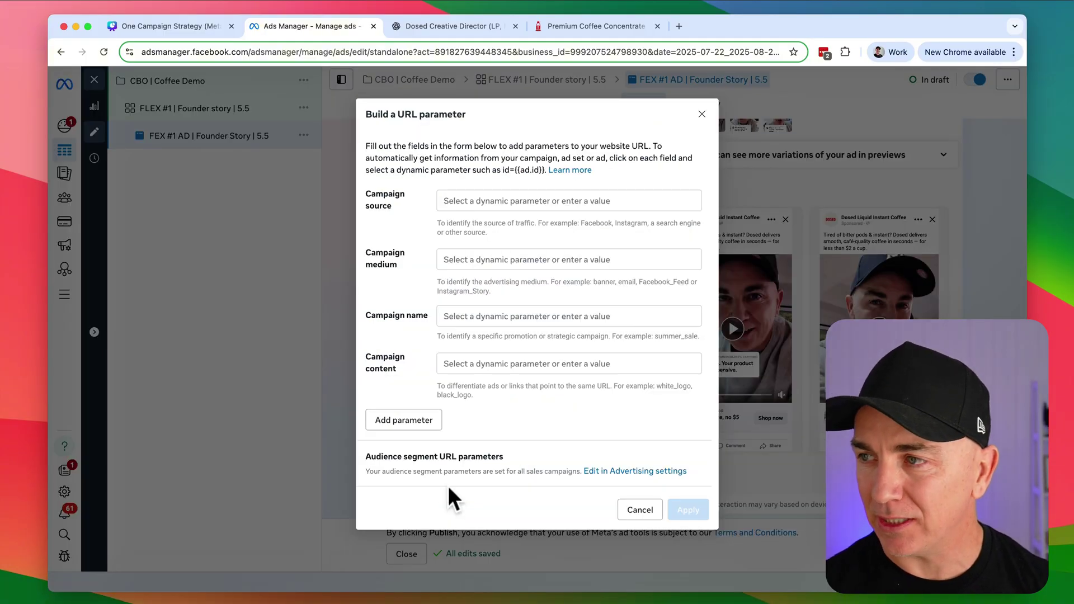
click(490, 194)
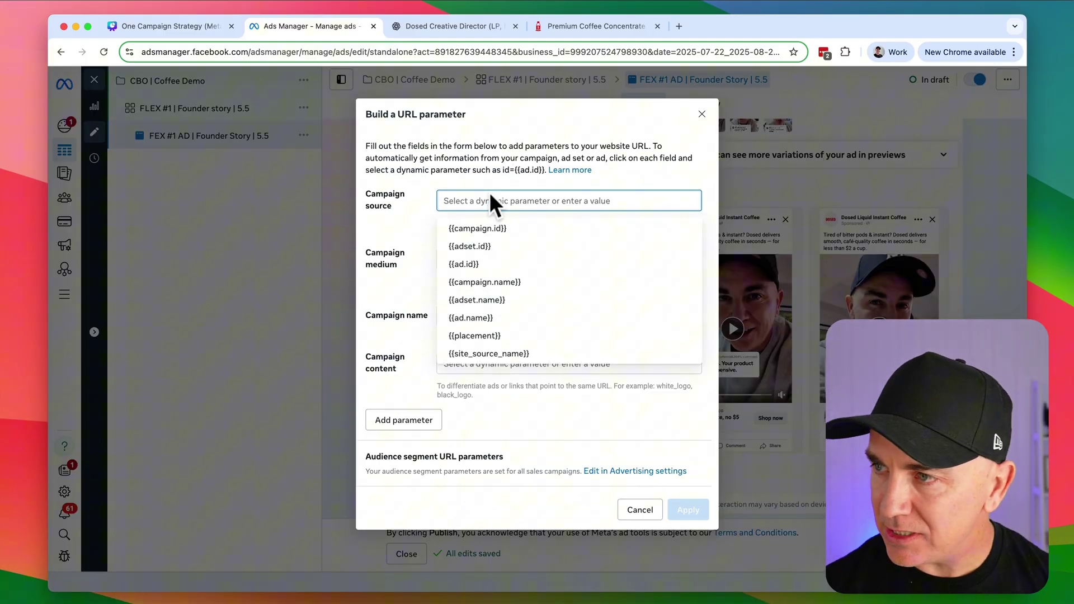
text(meta)
click(486, 259)
text(pa)
key(BackSpace)
key(BackSpace)
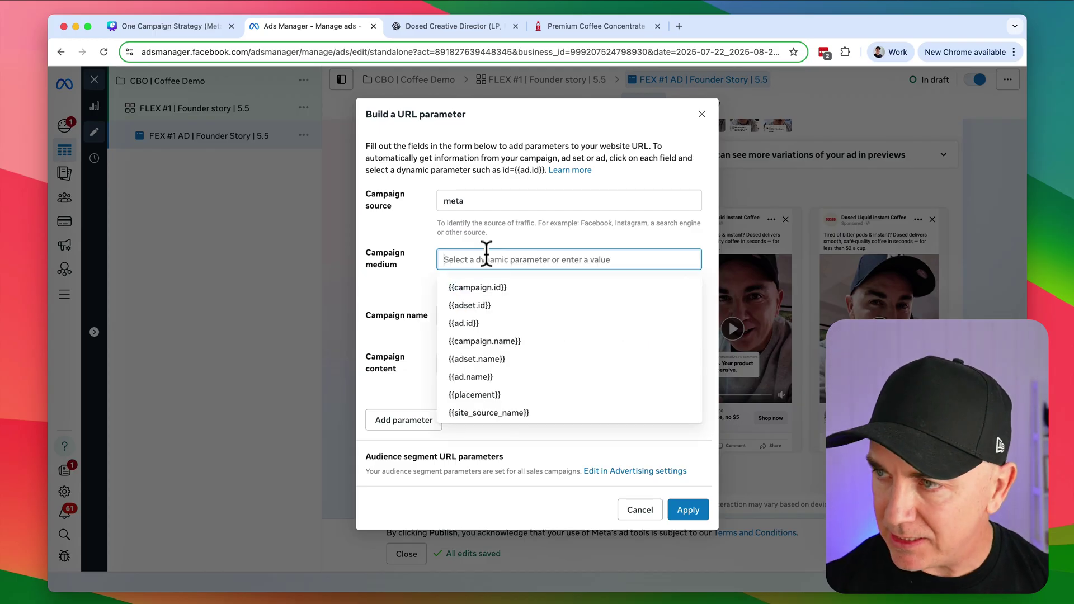
text(cpc)
click(479, 315)
click(516, 397)
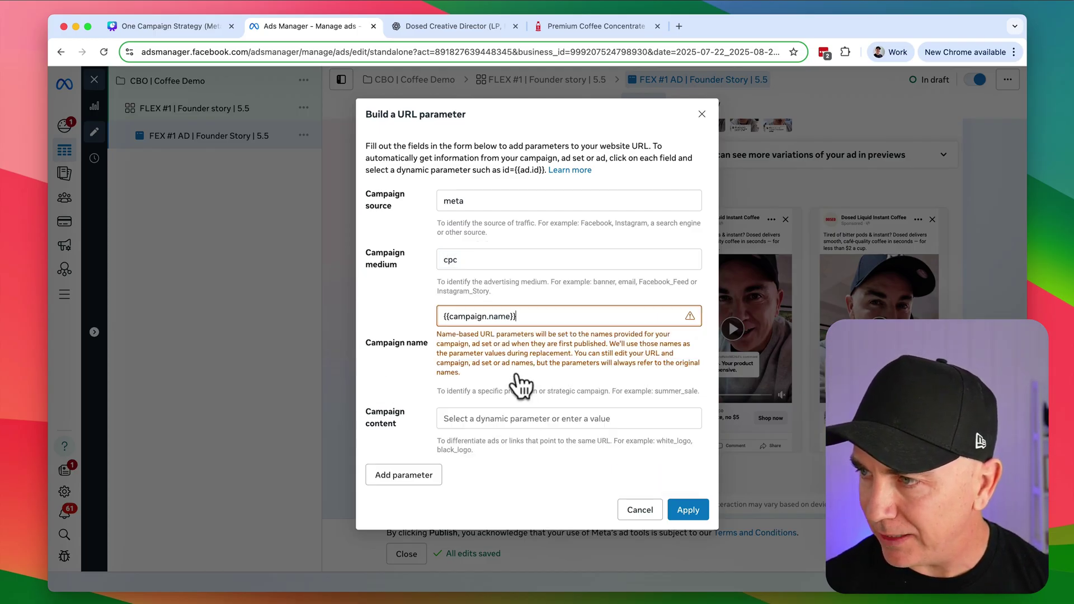
click(514, 418)
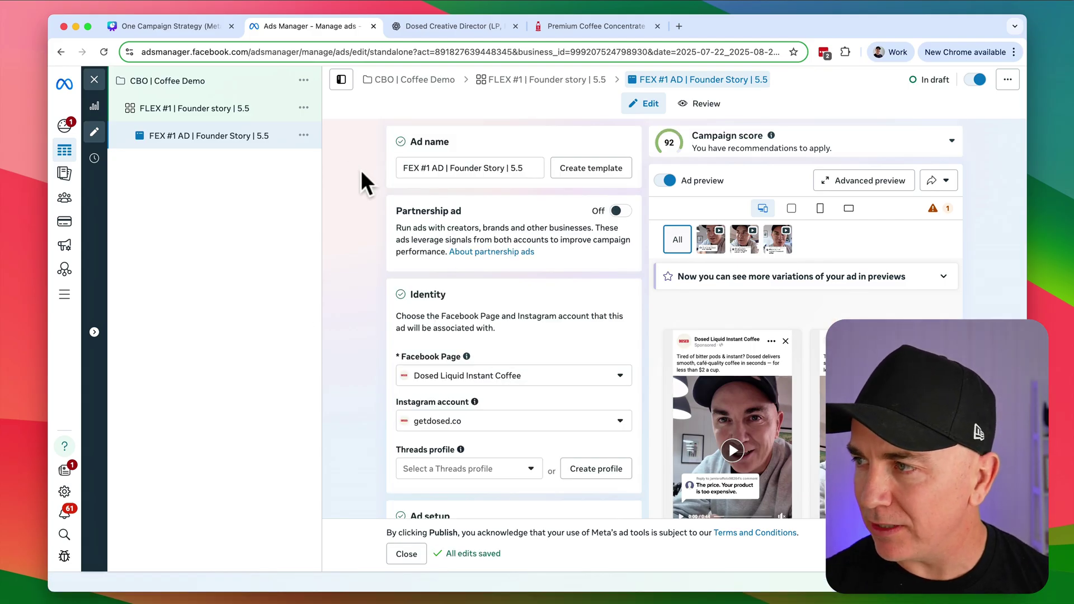
scroll(364, 182, down, 5)
click(876, 181)
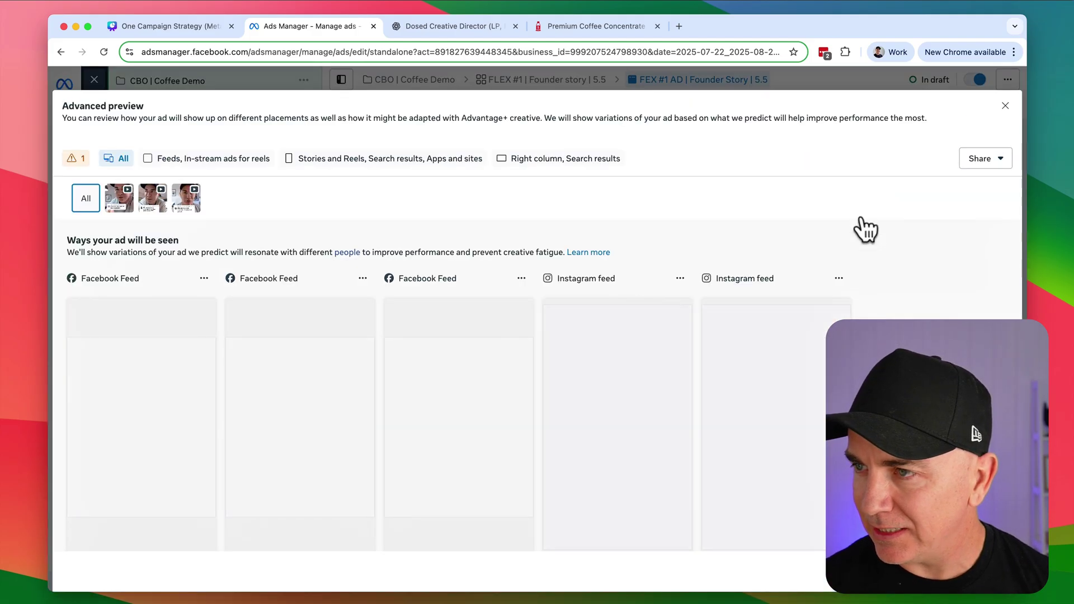
scroll(314, 268, down, 3)
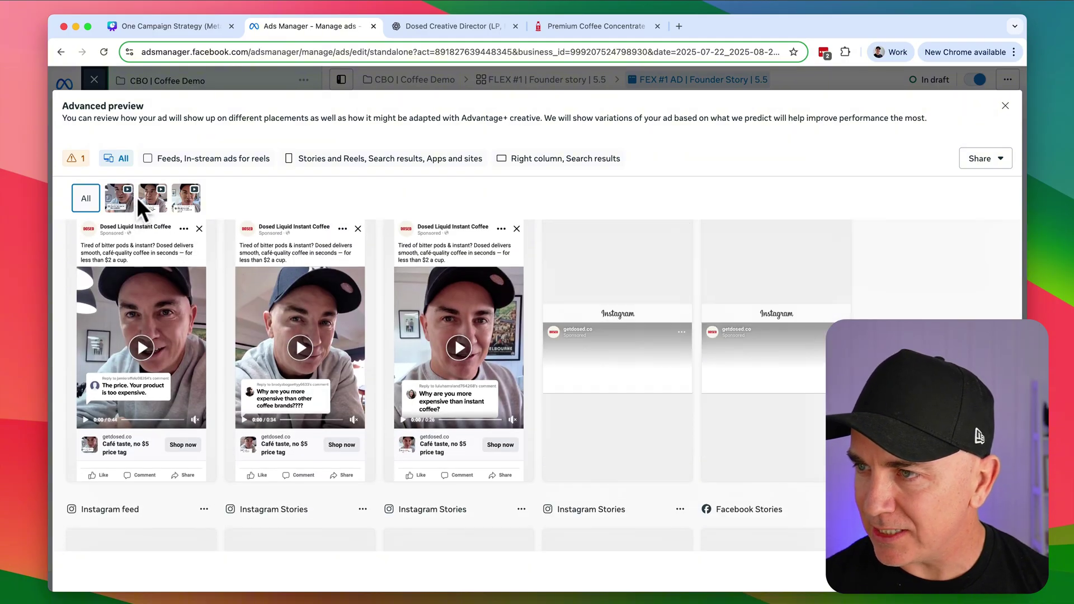
click(150, 202)
click(187, 204)
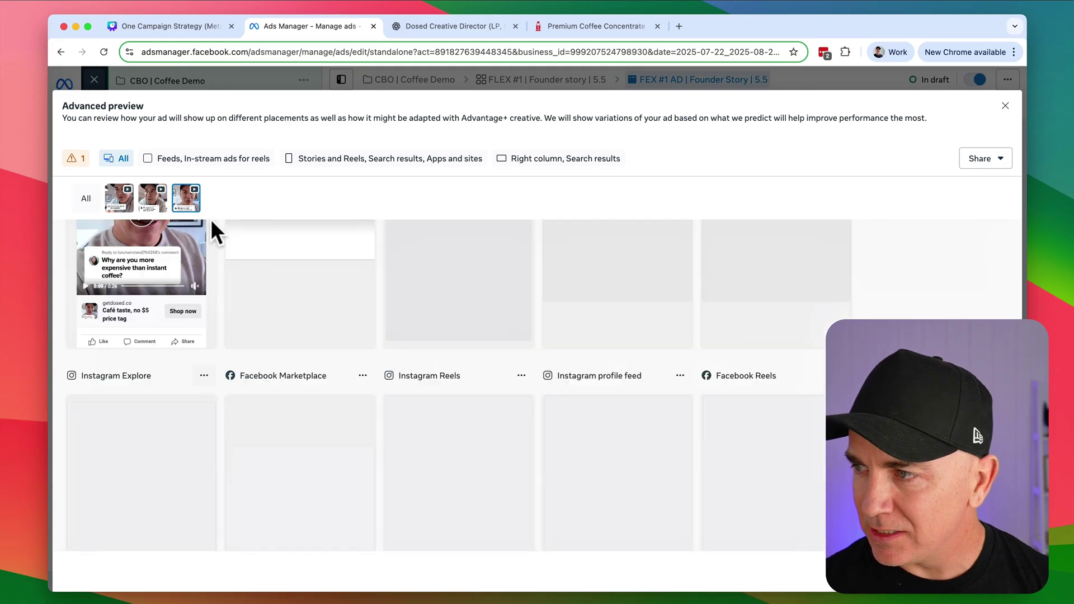
click(127, 203)
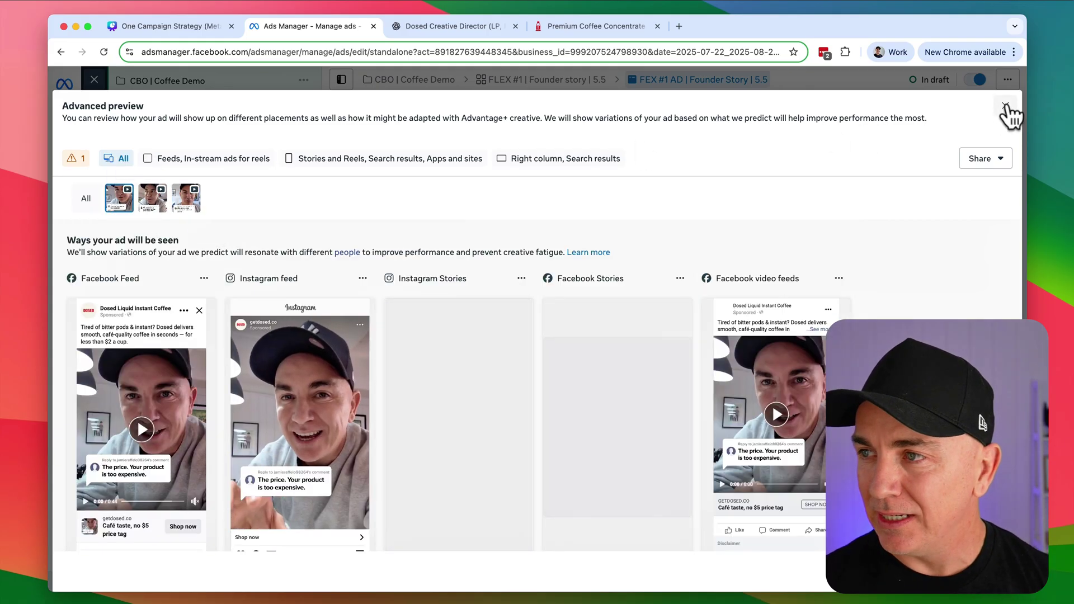
click(1005, 106)
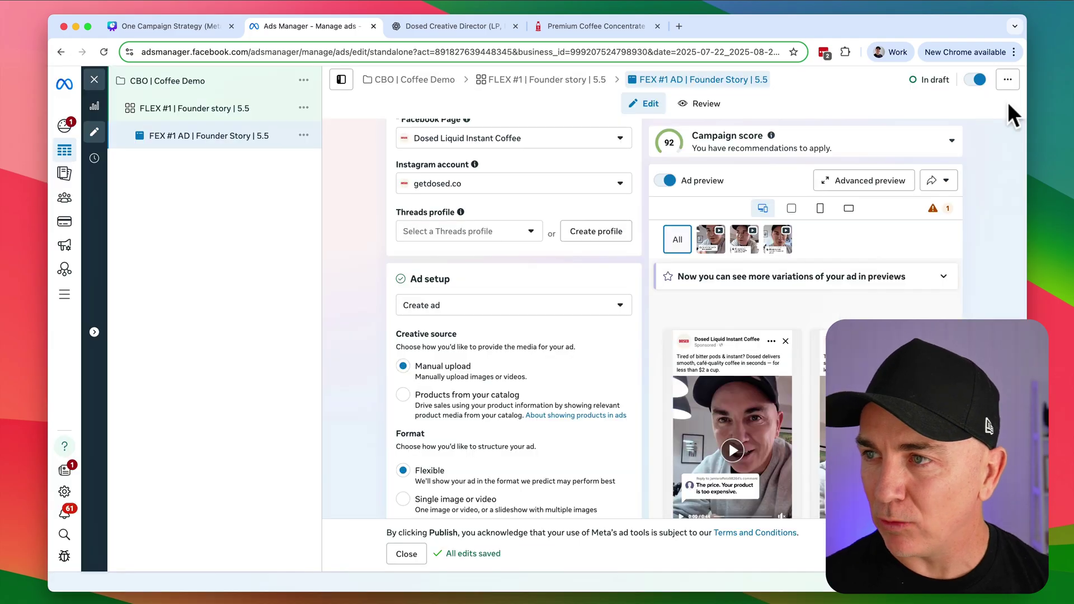
Show the Flexible Ad (Education) box in the Canva strategy diagram, then return to Ads Manager.
click(186, 31)
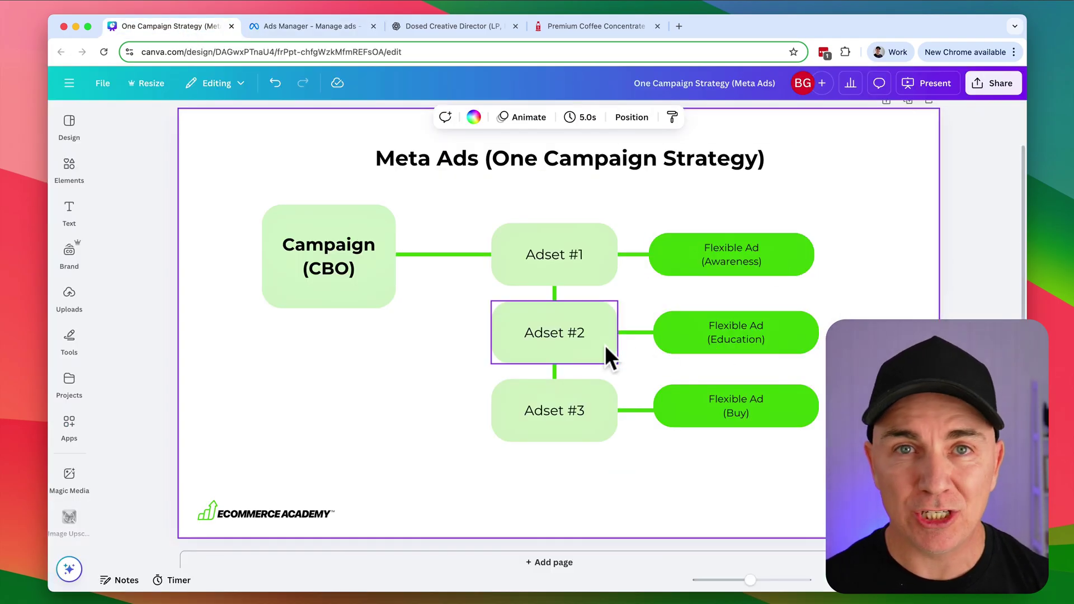
click(797, 338)
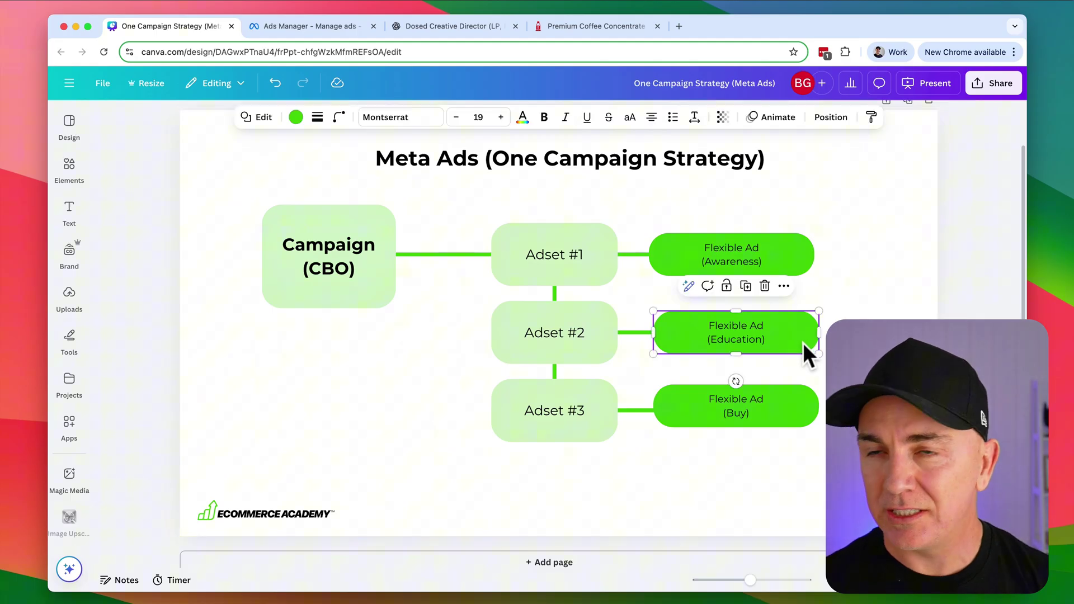
click(299, 25)
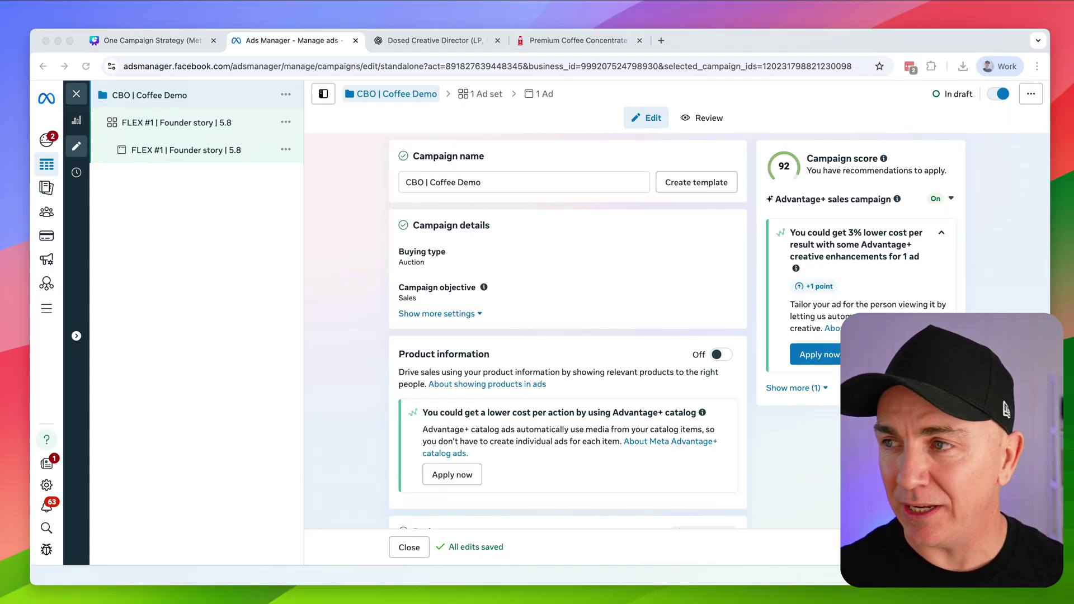
Duplicate the FLEX #1 | Founder story | 5.8 ad set into 2 copies.
click(285, 122)
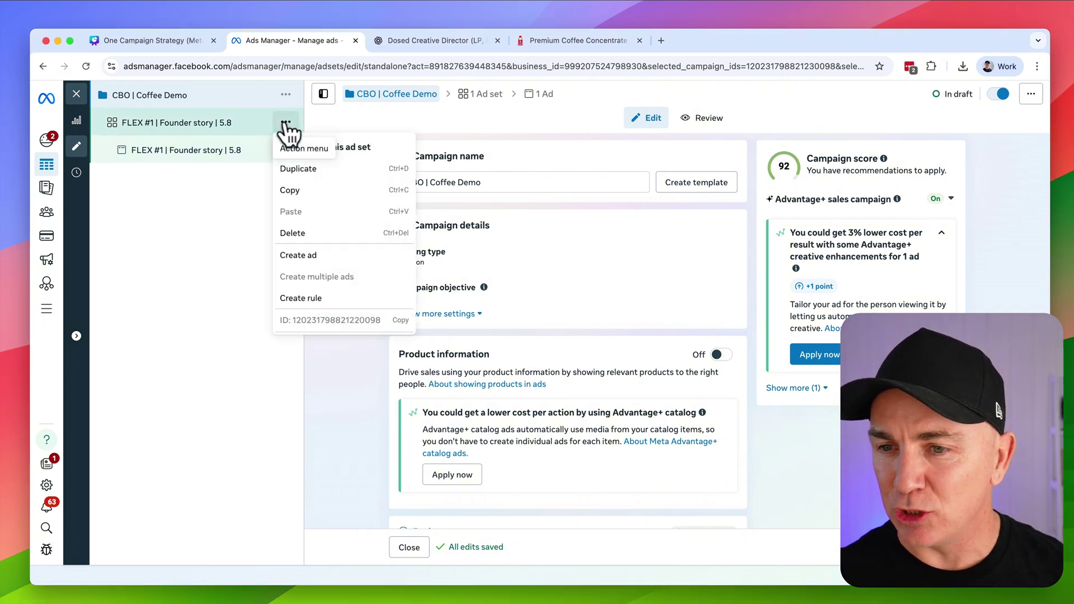
click(311, 168)
click(428, 310)
key(BackSpace)
text(2)
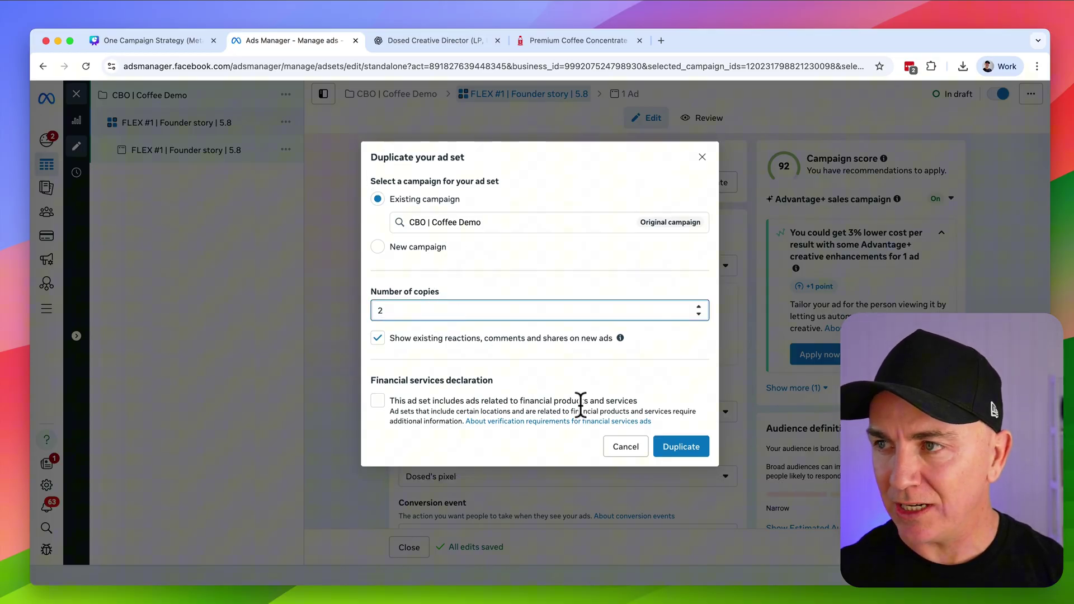
click(679, 448)
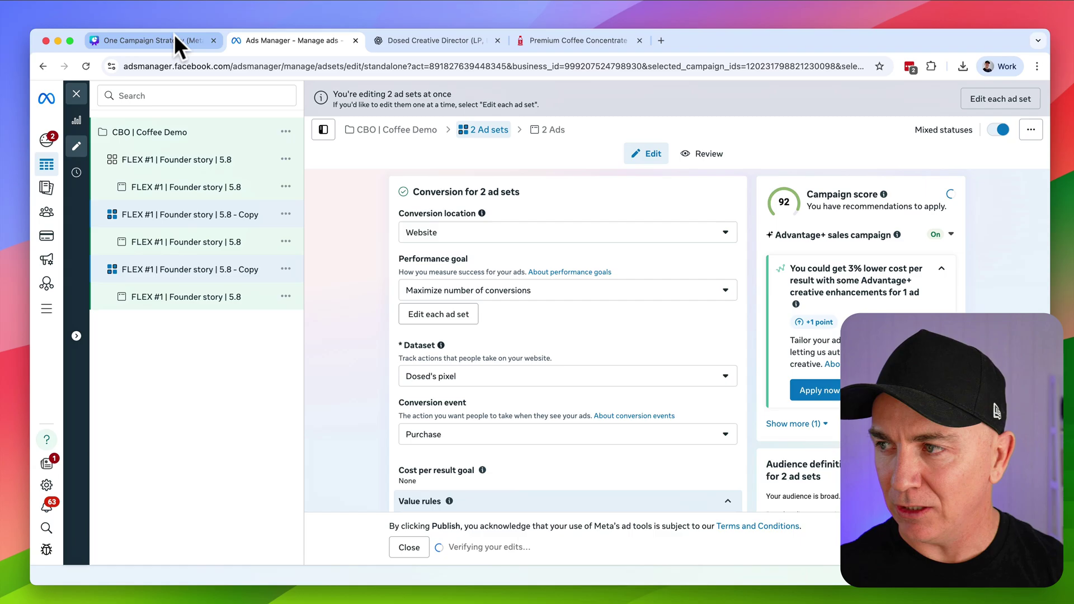
click(173, 38)
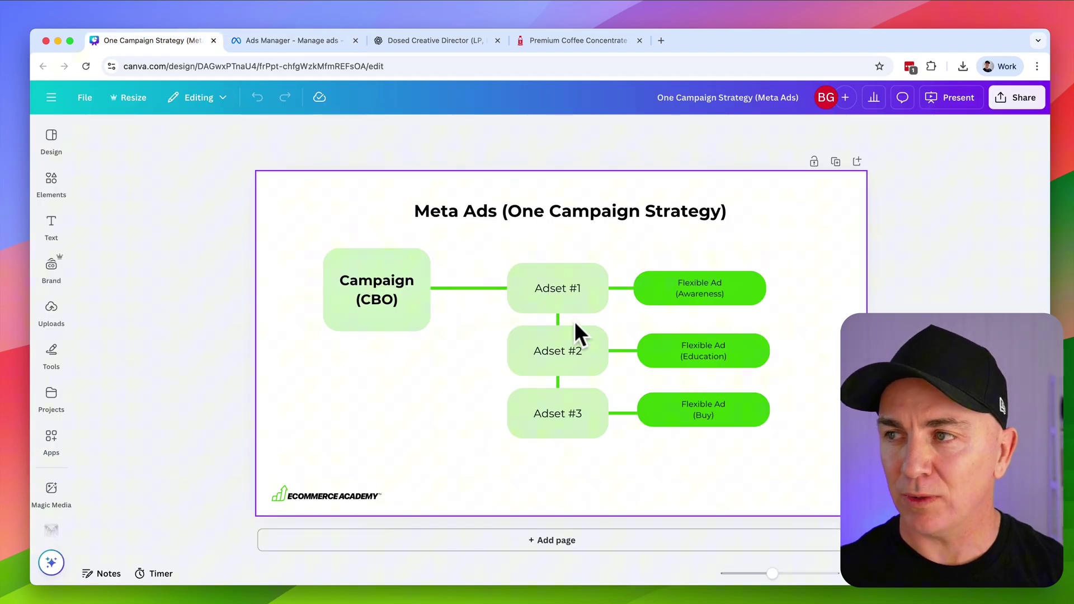
click(288, 42)
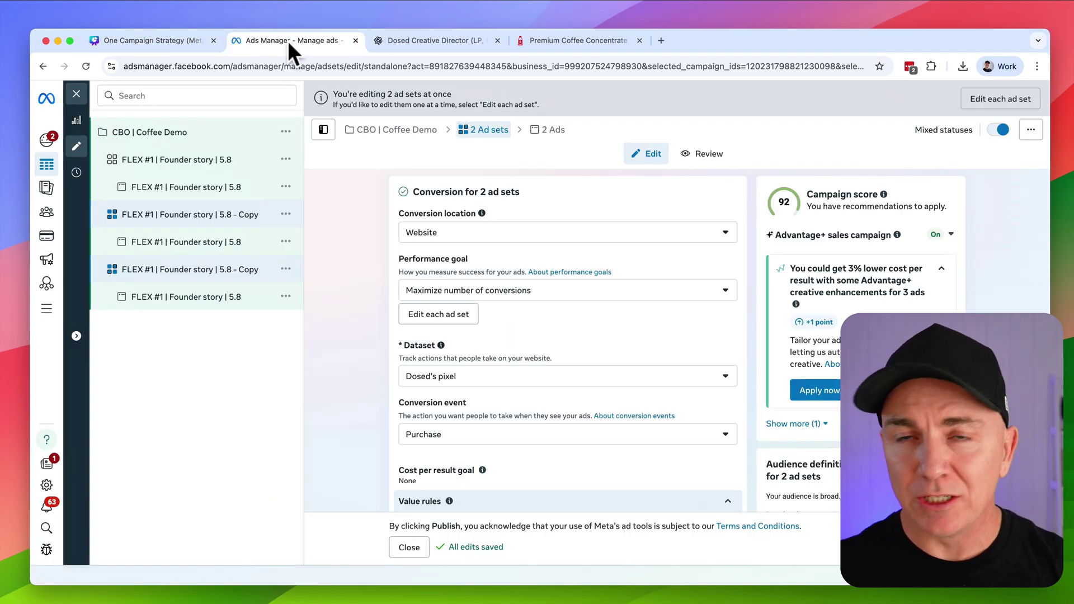
Rename the first copied ad set and its ad to 'FLEX #2 | How to video | 5.8'.
click(187, 224)
click(454, 184)
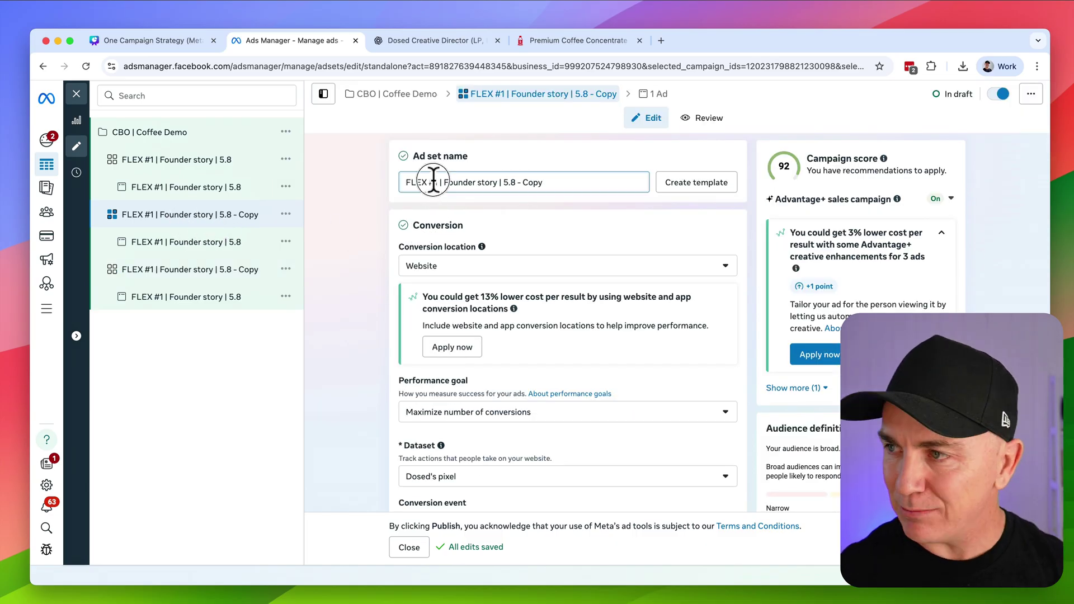
key(BackSpace)
text(2)
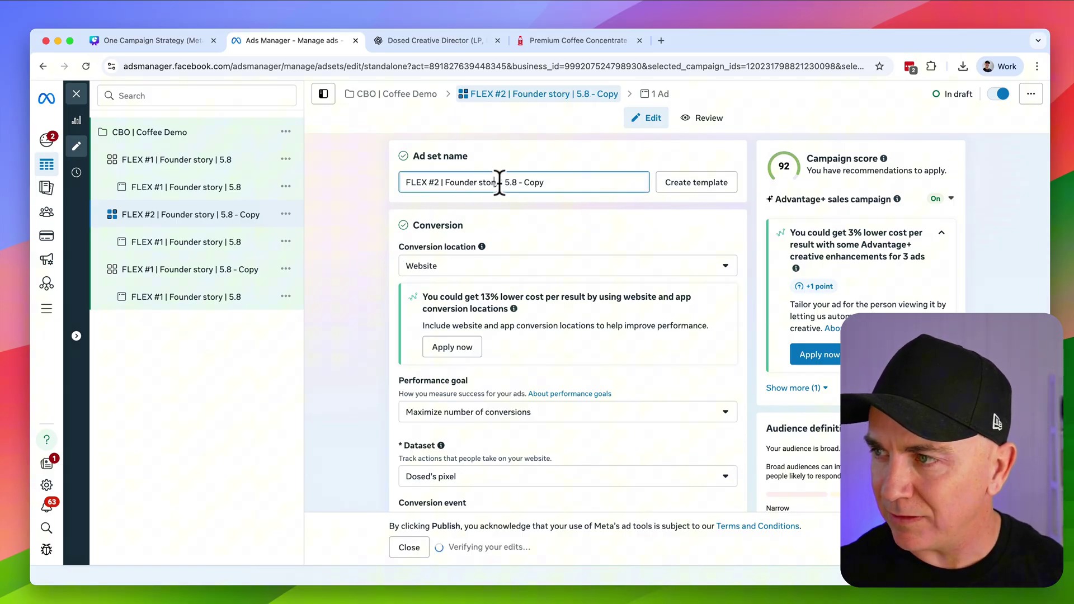
drag(500, 183, 447, 182)
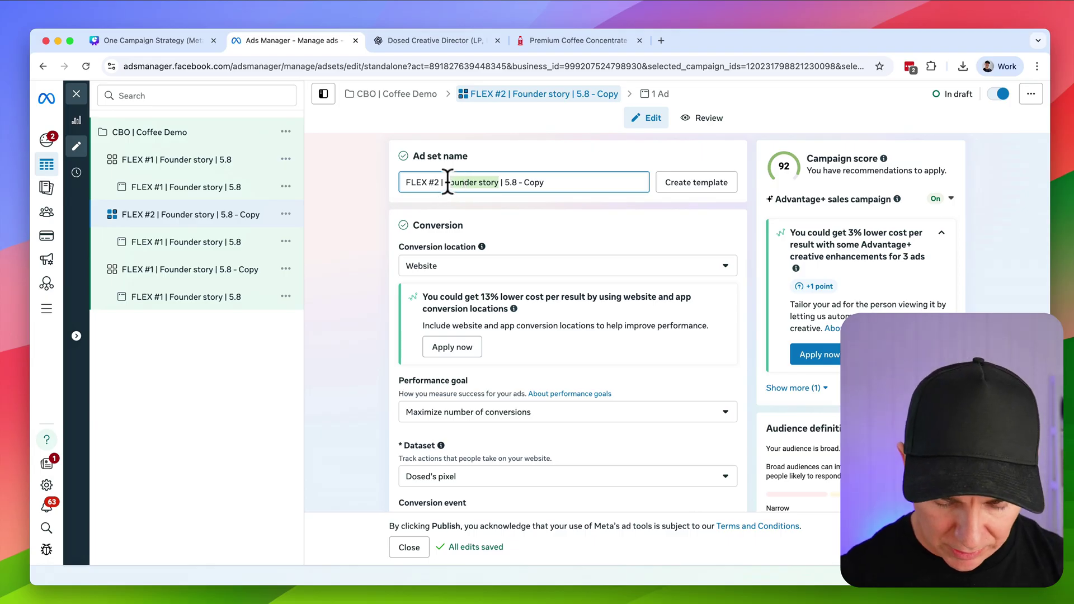
text(How to vi)
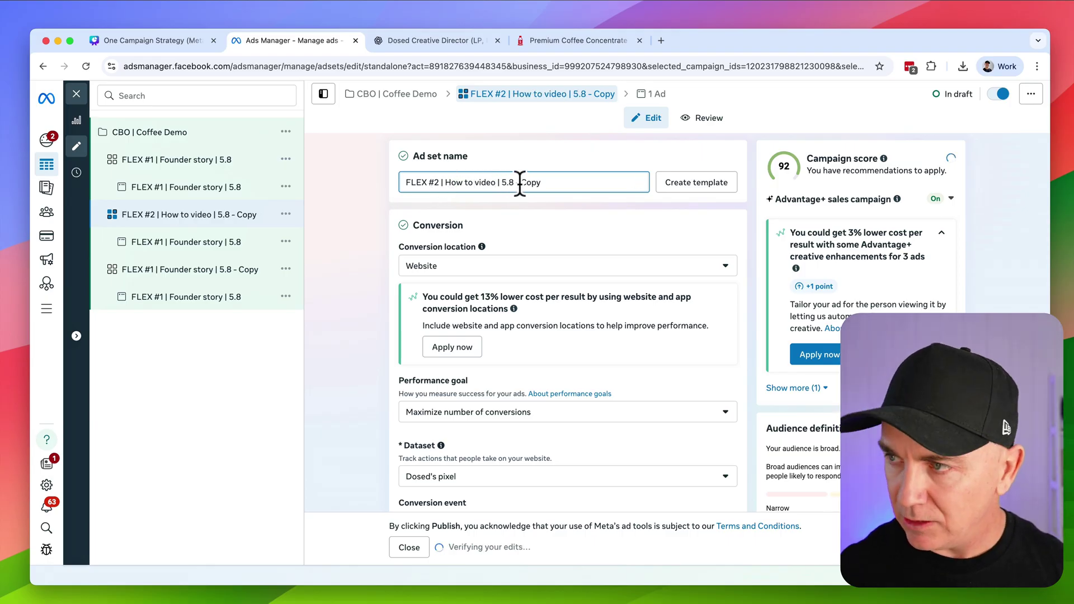
drag(515, 182, 556, 184)
key(BackSpace)
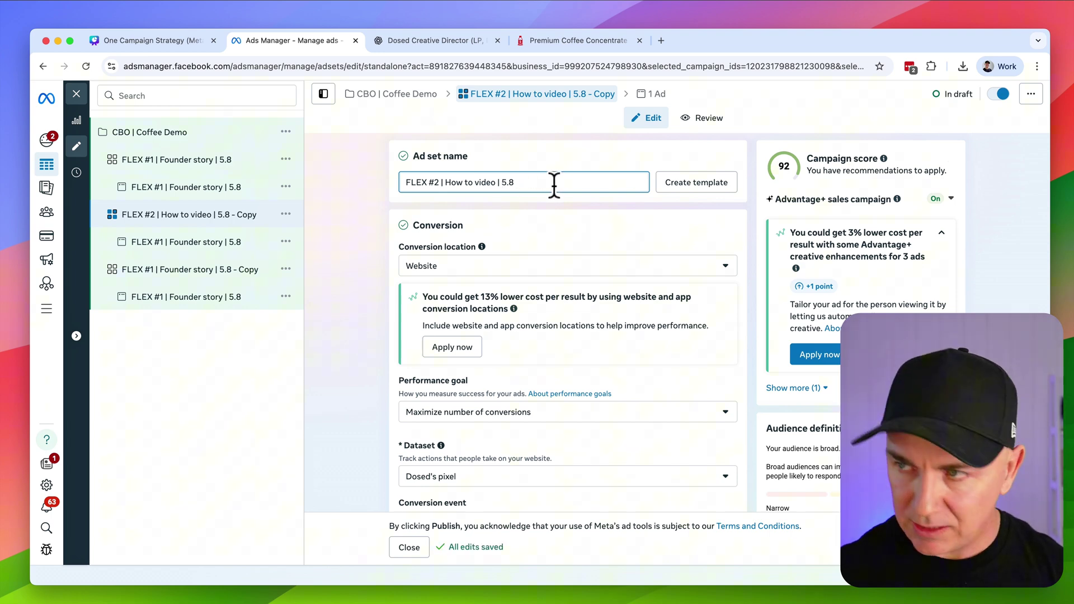
key(super+a)
key(super+c)
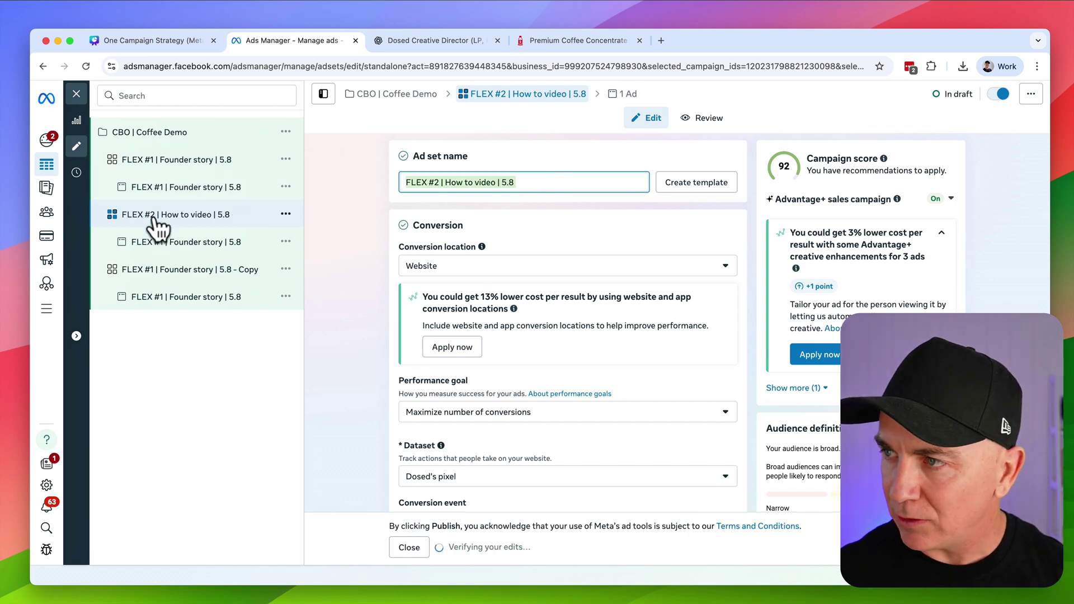
click(158, 241)
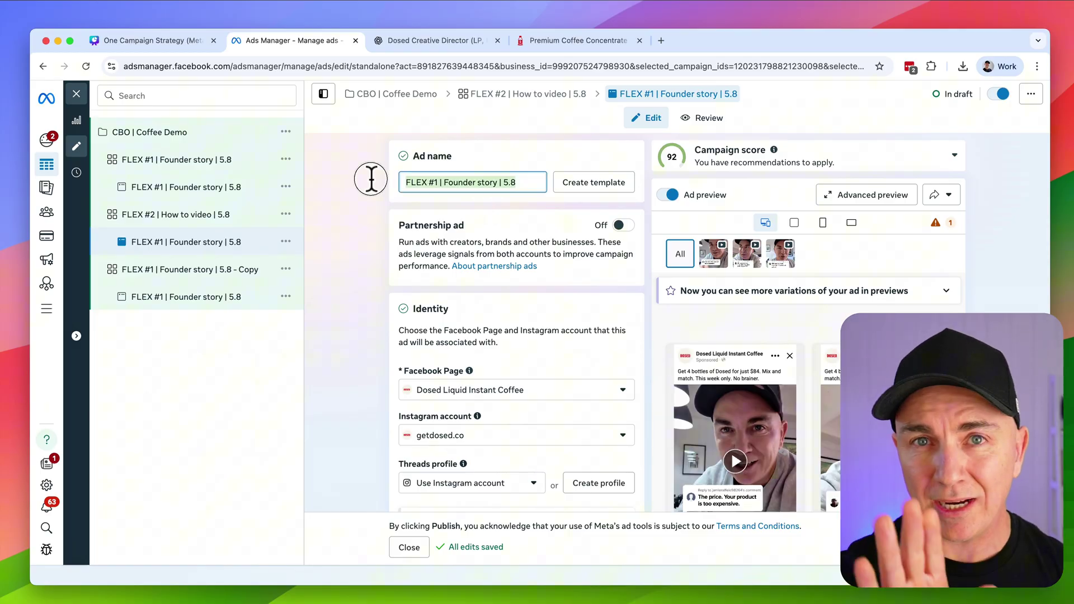
key(super+v)
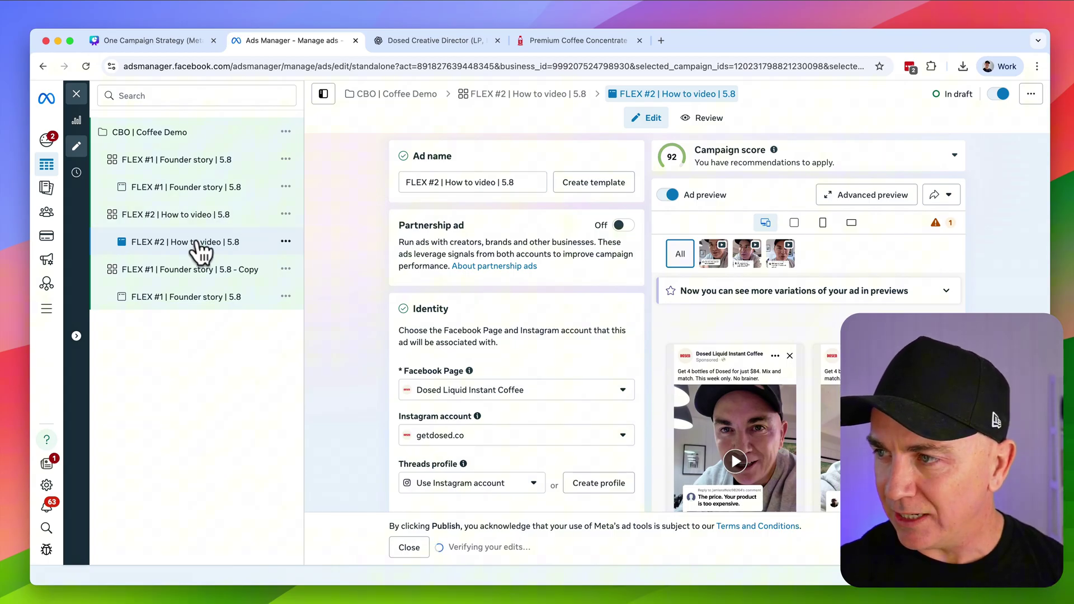
Remove the three founder story videos from the FLEX #2 ad's media.
scroll(493, 283, down, 4)
scroll(491, 284, down, 10)
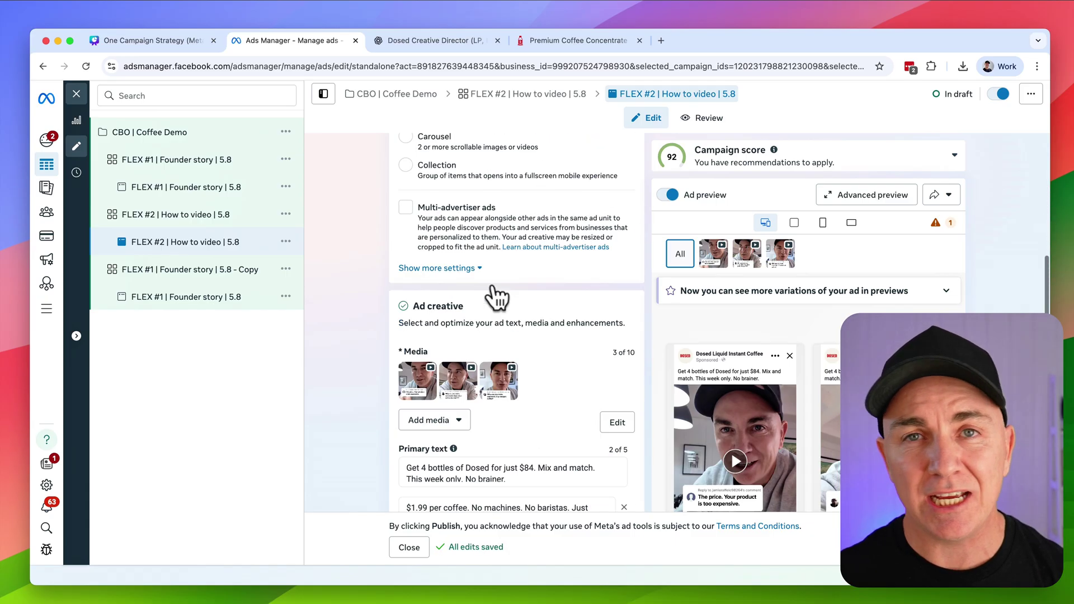
mouse_move(434, 259)
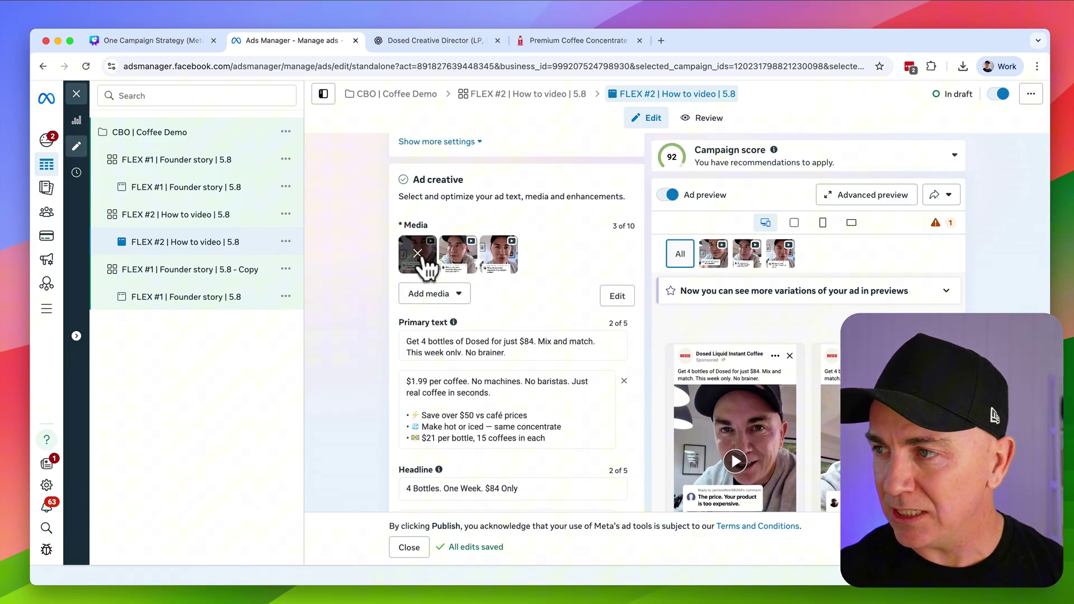
click(418, 253)
click(419, 253)
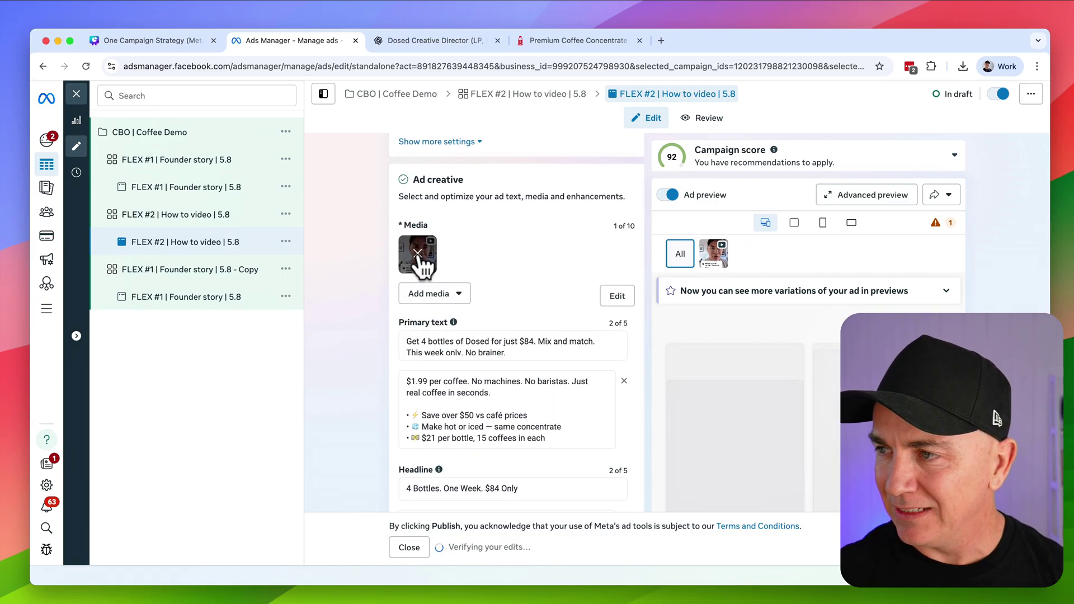
click(418, 253)
Add three how-to videos from the media library to the ad.
click(436, 249)
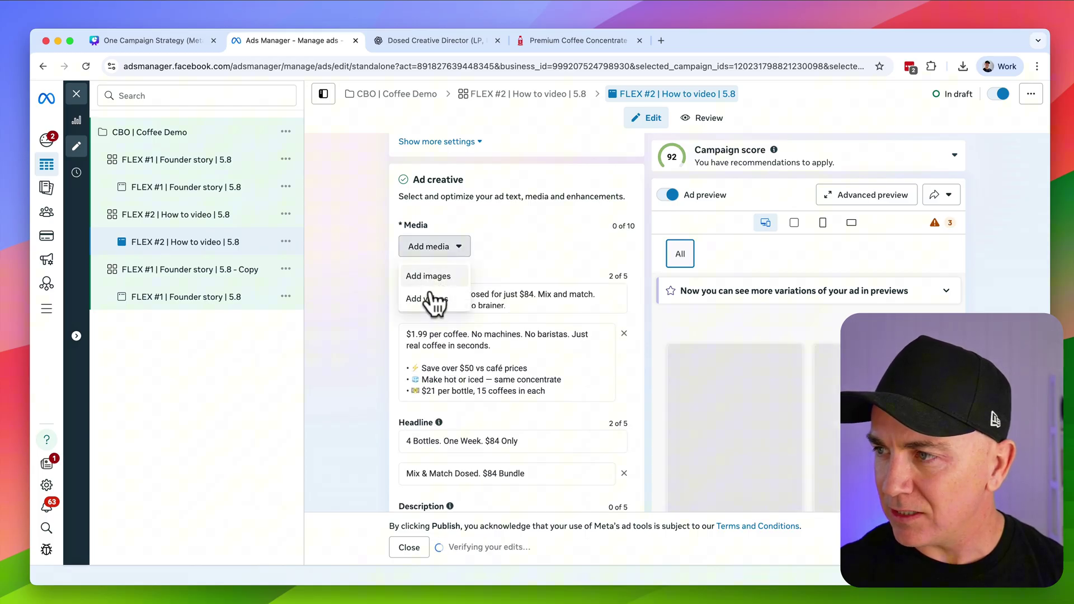
click(430, 302)
click(526, 361)
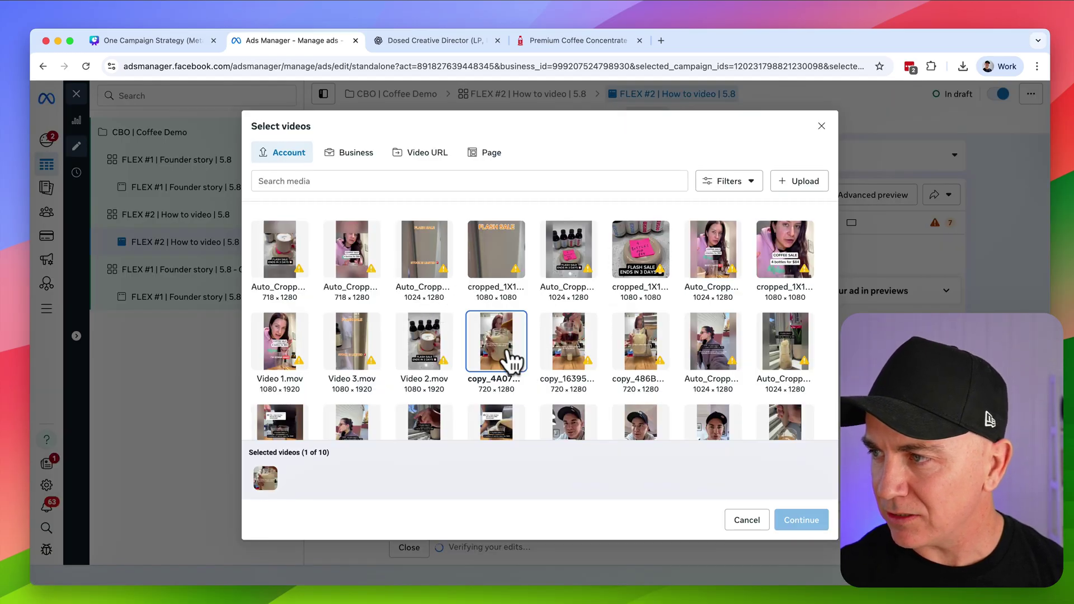
shift+click(595, 359)
click(628, 359)
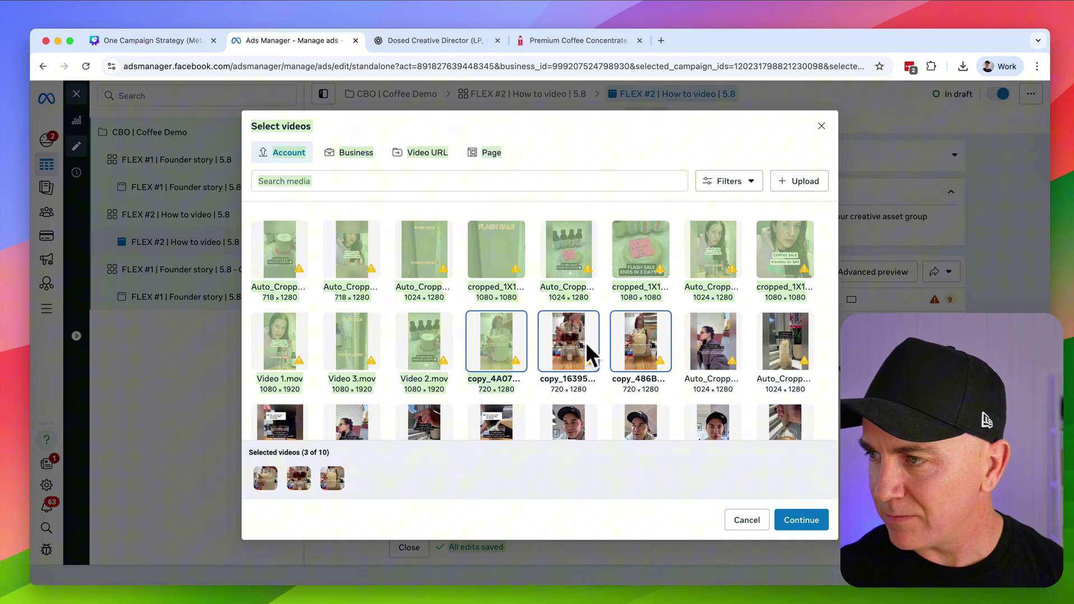
click(799, 521)
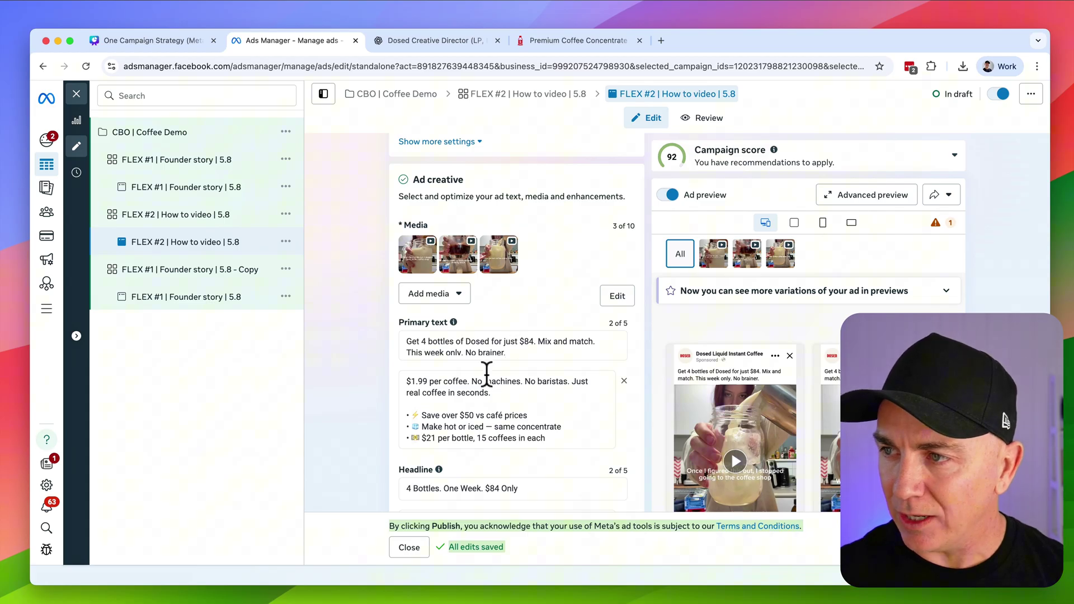
Rename the third ad set 'FLEX #3 | Testimonials Image | 5.8' and start renaming its ad the same.
click(178, 270)
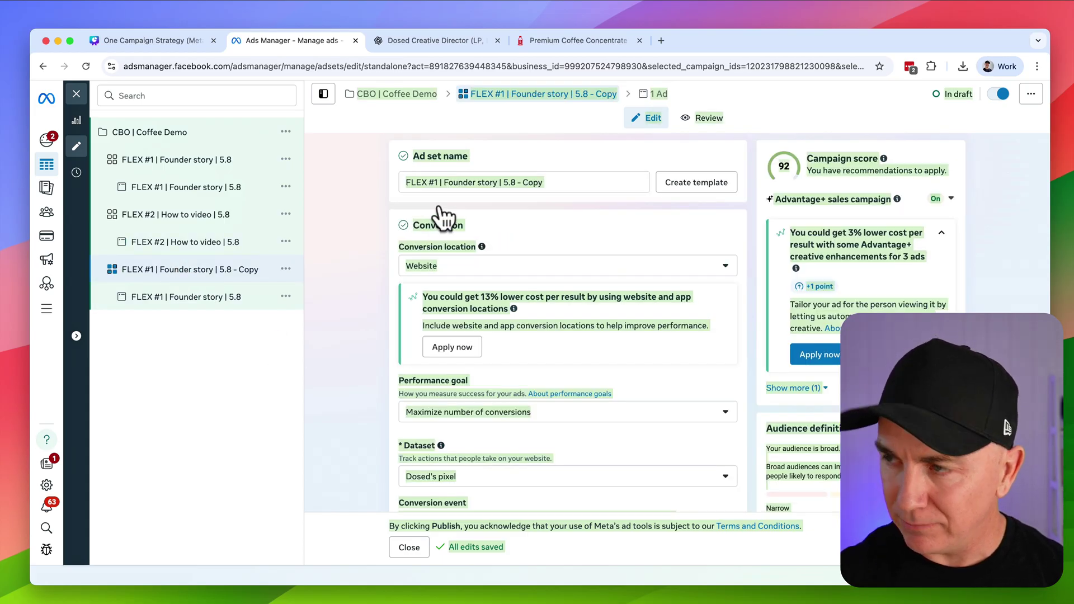
click(438, 183)
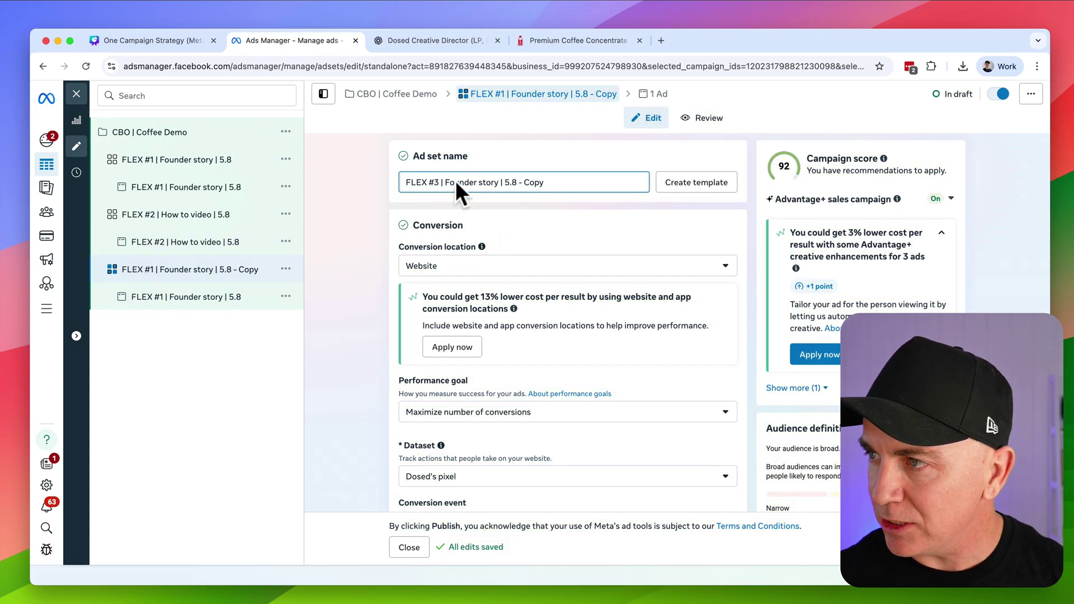
drag(445, 183, 498, 182)
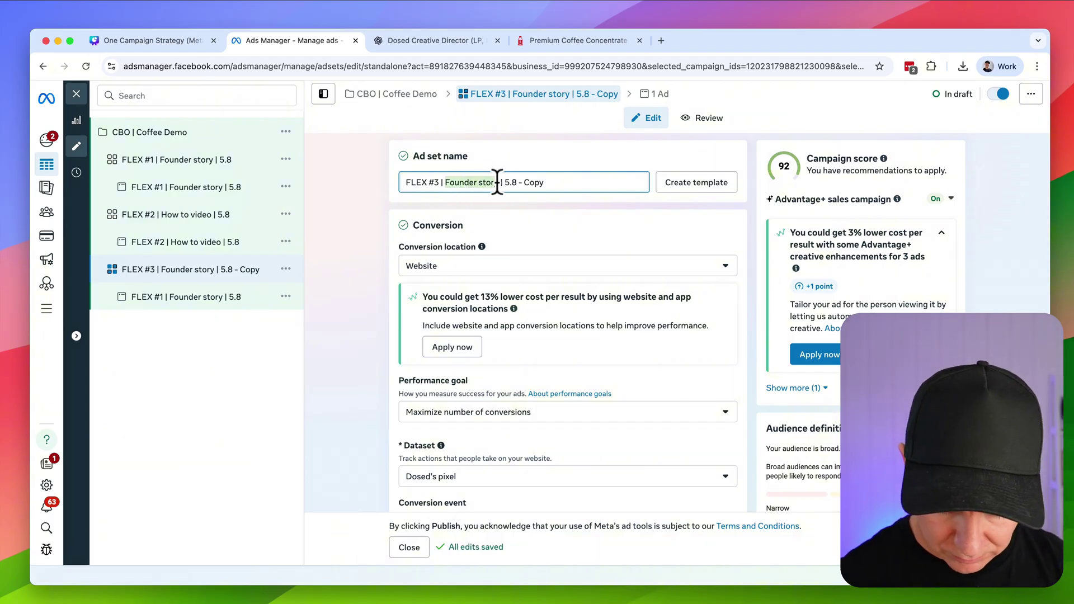
text(Testimonials Image)
key(BackSpace)
key(BackSpace)
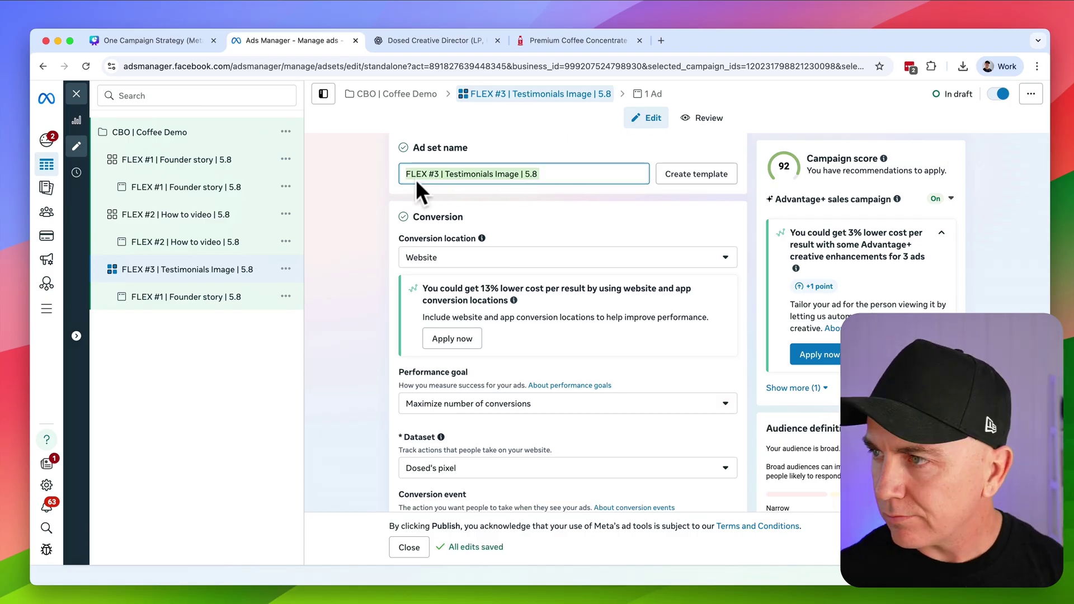
click(184, 298)
drag(406, 183, 507, 182)
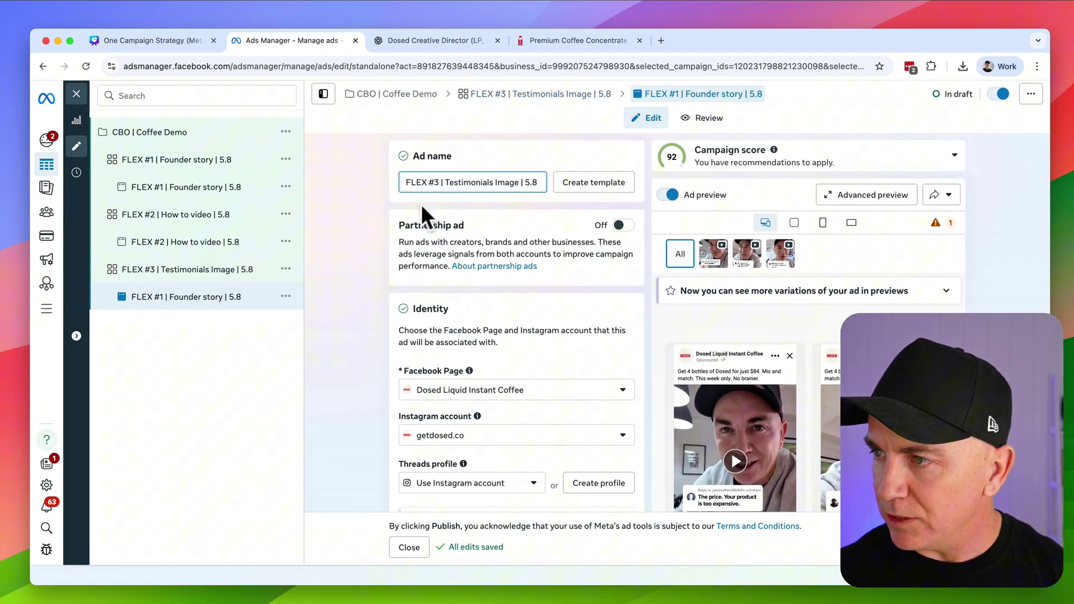
Save the ad's Testimonials Image name and remove its three founder story videos.
click(397, 205)
scroll(384, 240, down, 10)
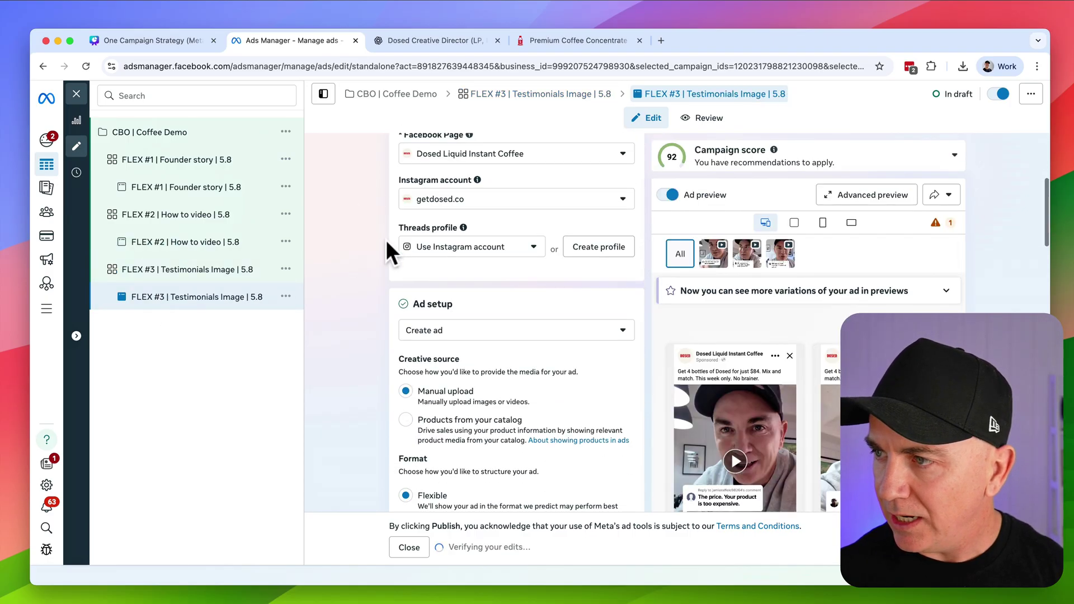
scroll(385, 239, down, 2)
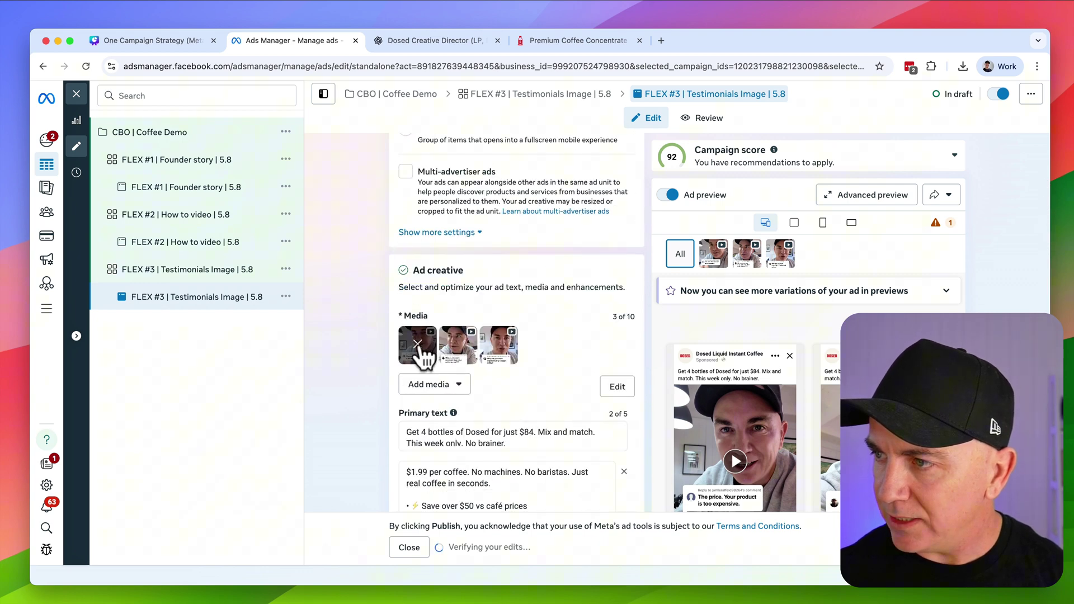
click(418, 344)
click(418, 344)
click(418, 344)
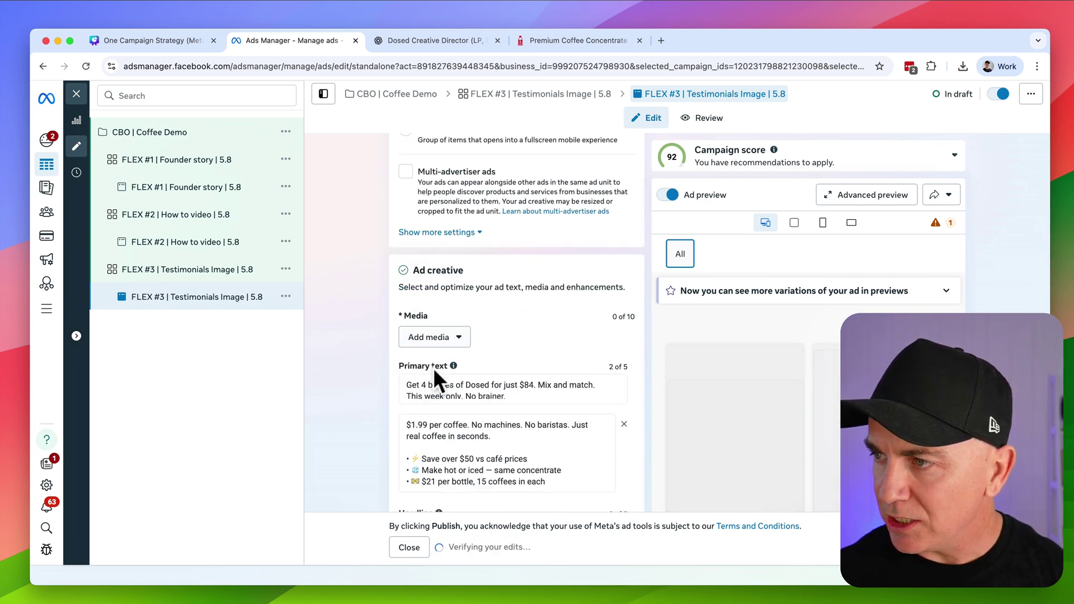
Pick testimonial bottle images from the media library for the FLEX #3 ad.
click(445, 337)
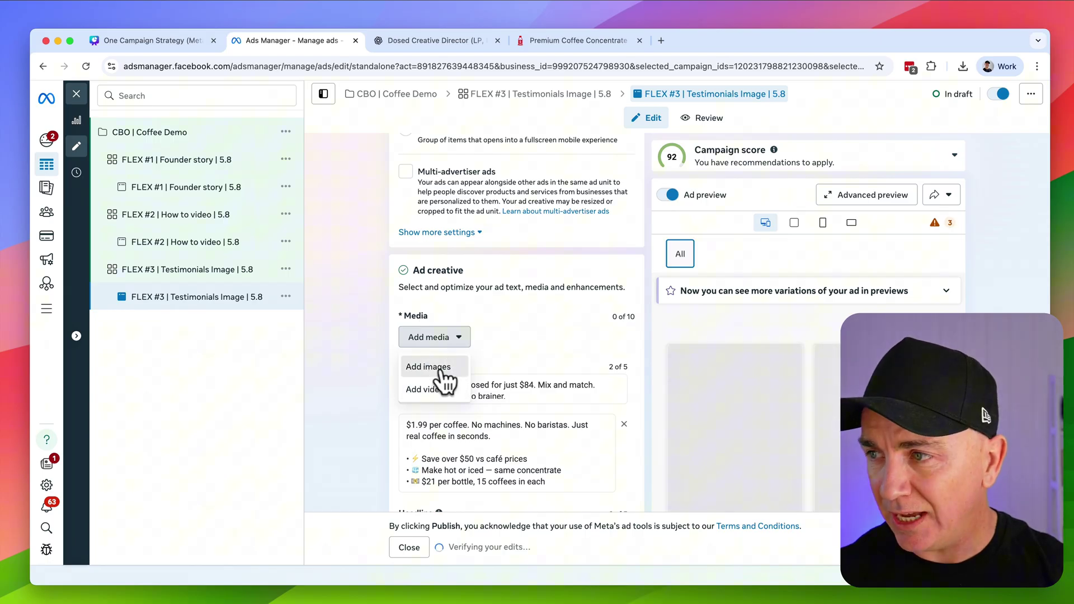
click(433, 365)
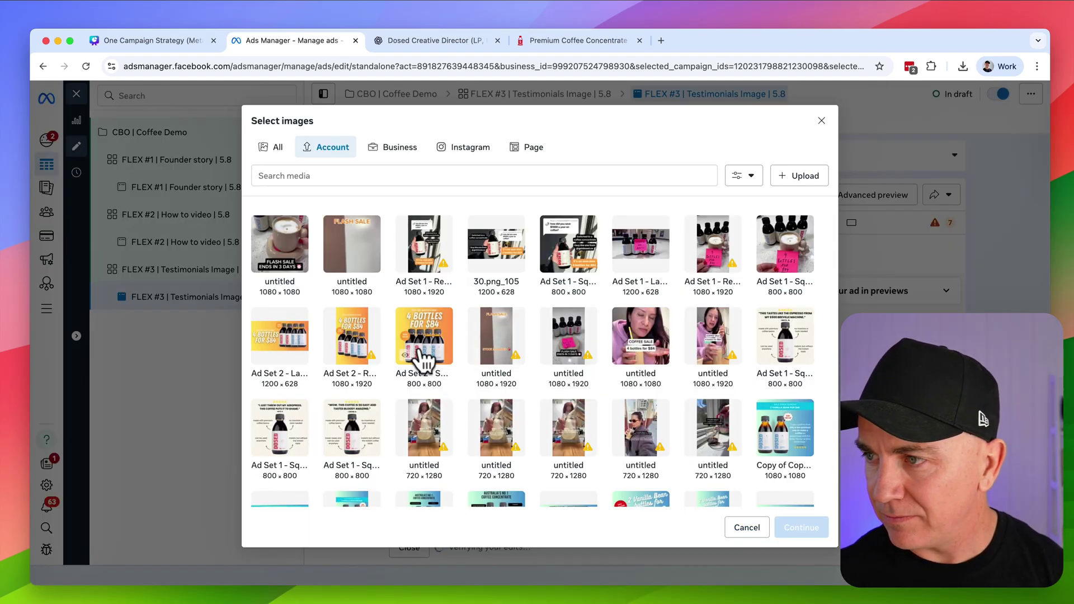
click(772, 349)
click(286, 439)
click(332, 432)
Add the three selected testimonial images to the FLEX #3 ad's media.
click(804, 530)
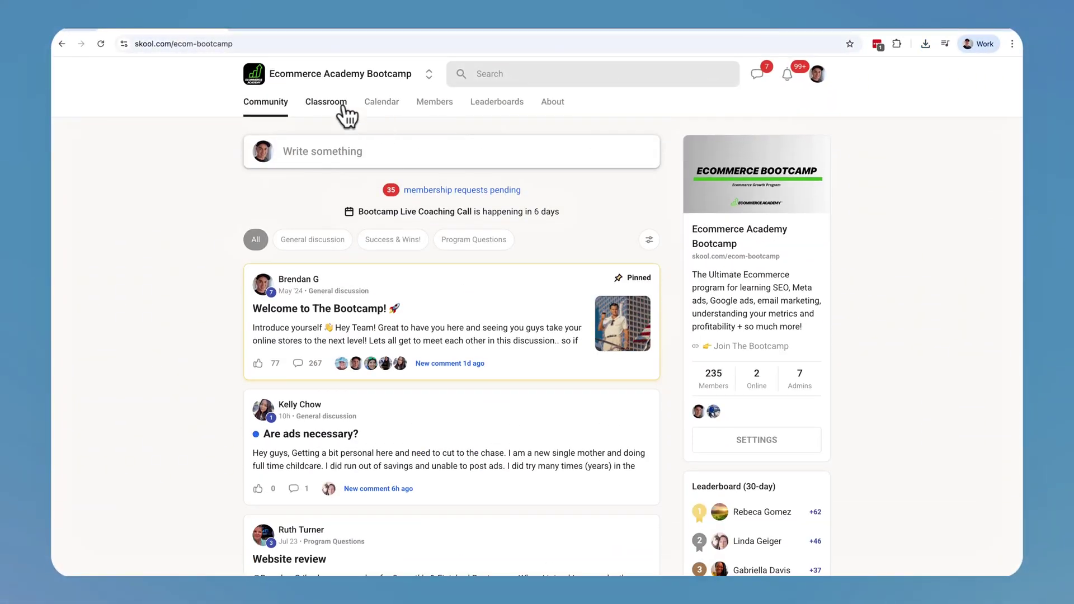
Open The Ecommerce Bootcamp course and browse The Traffic Trifecta and ad budget lessons.
click(326, 102)
click(328, 259)
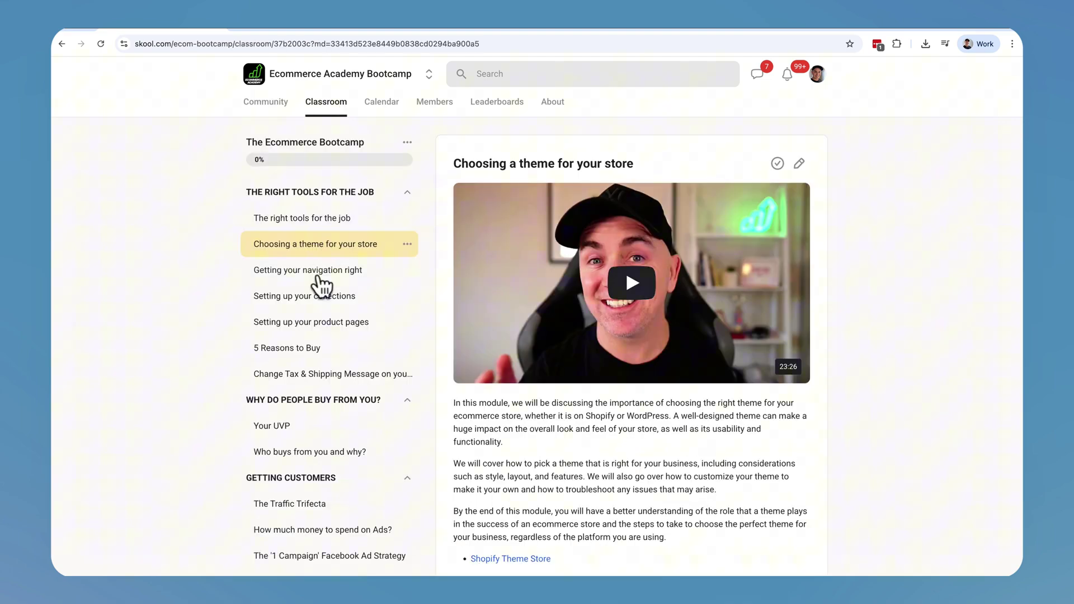
scroll(320, 310, down, 4)
click(319, 311)
scroll(320, 347, down, 3)
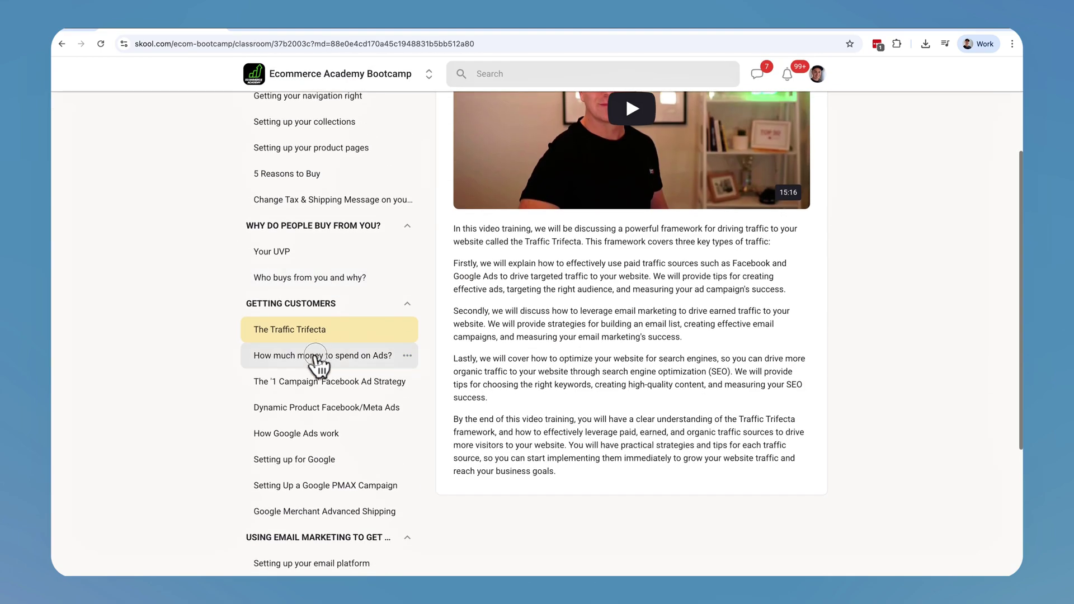
click(319, 363)
Browse the '1 Campaign' strategy and email platform lessons, then view the community calendar.
scroll(312, 403, down, 3)
click(313, 452)
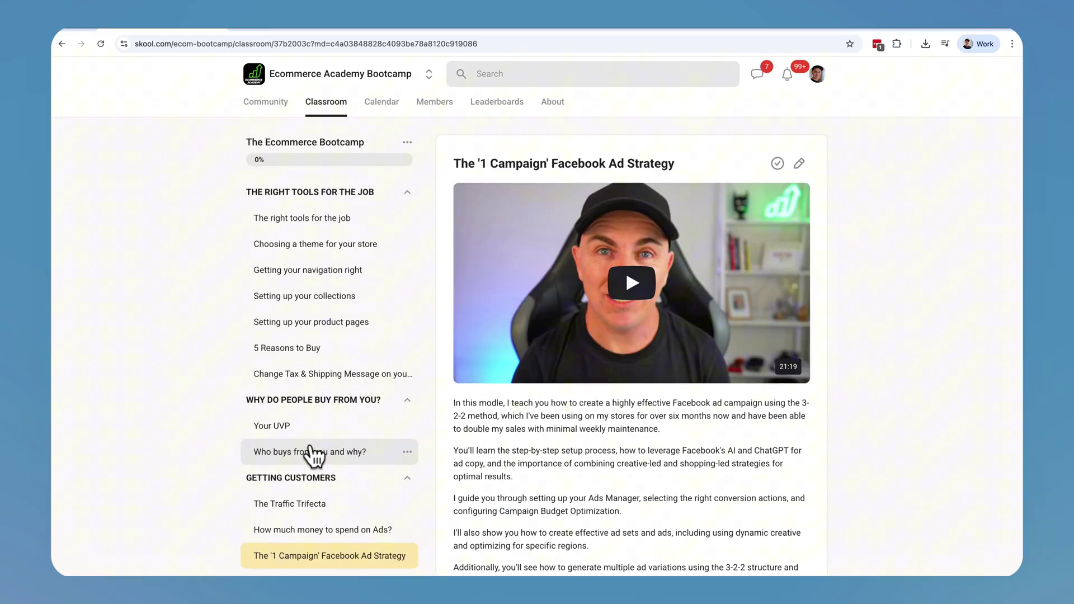
scroll(311, 454, down, 6)
click(312, 443)
scroll(313, 464, down, 1)
scroll(312, 471, down, 7)
scroll(317, 472, up, 10)
click(394, 110)
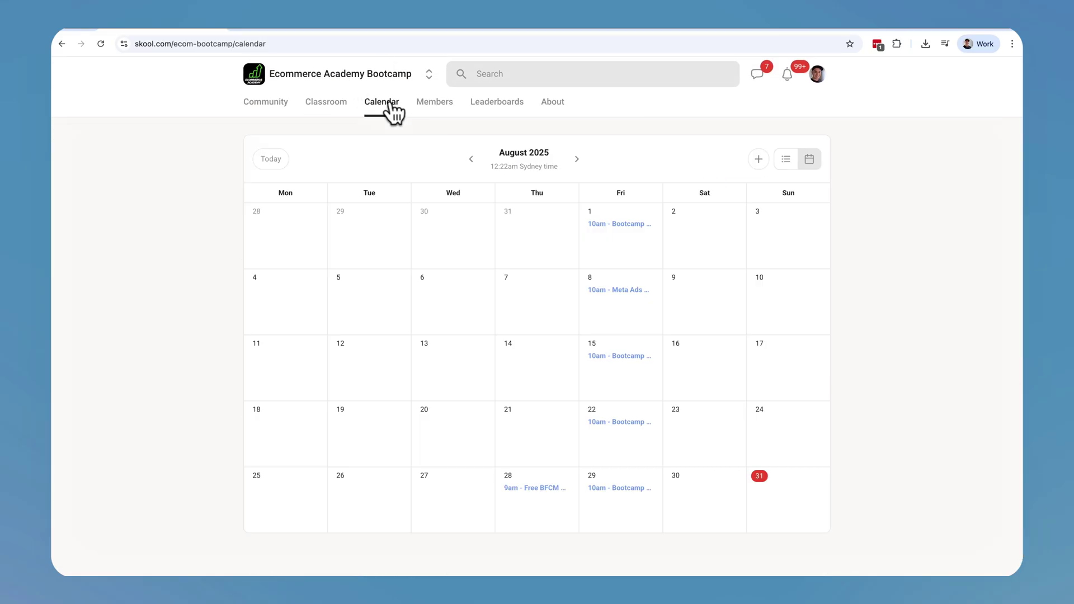